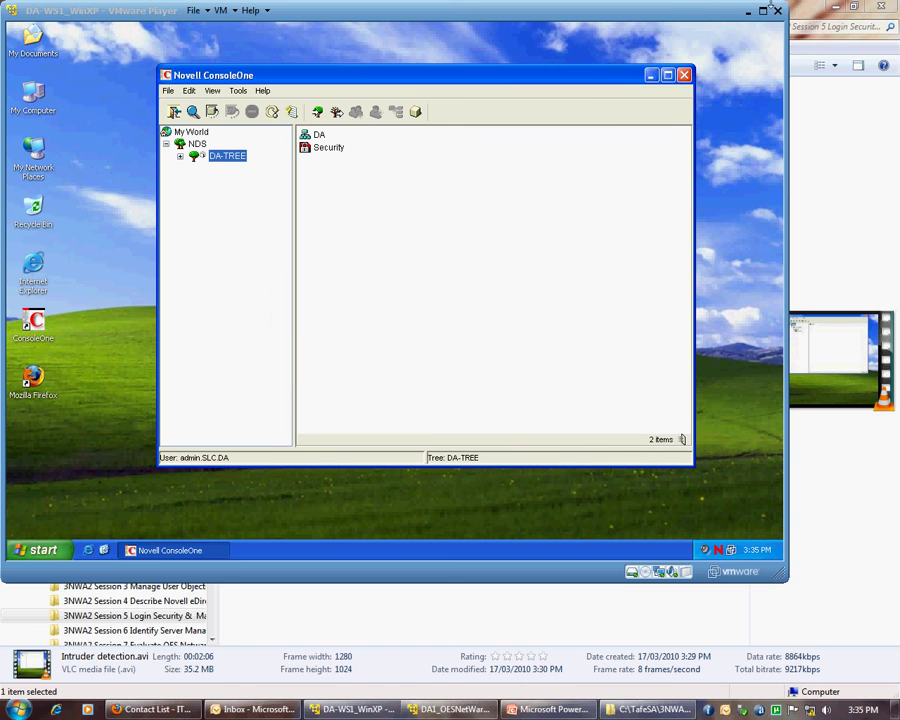
- Maximize the VM, expand DA-TREE > DA > SLC, and list the seven objects in 3NWA2
{"action": "key", "text": "ctrl+alt+Return"}
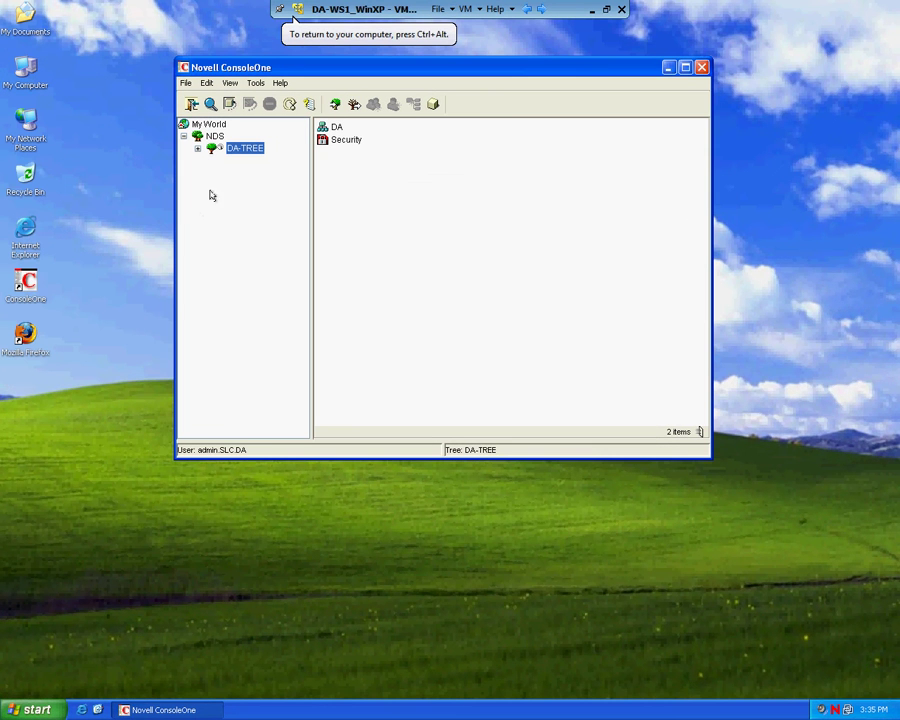
{"action": "left_click", "coordinate": [197, 148]}
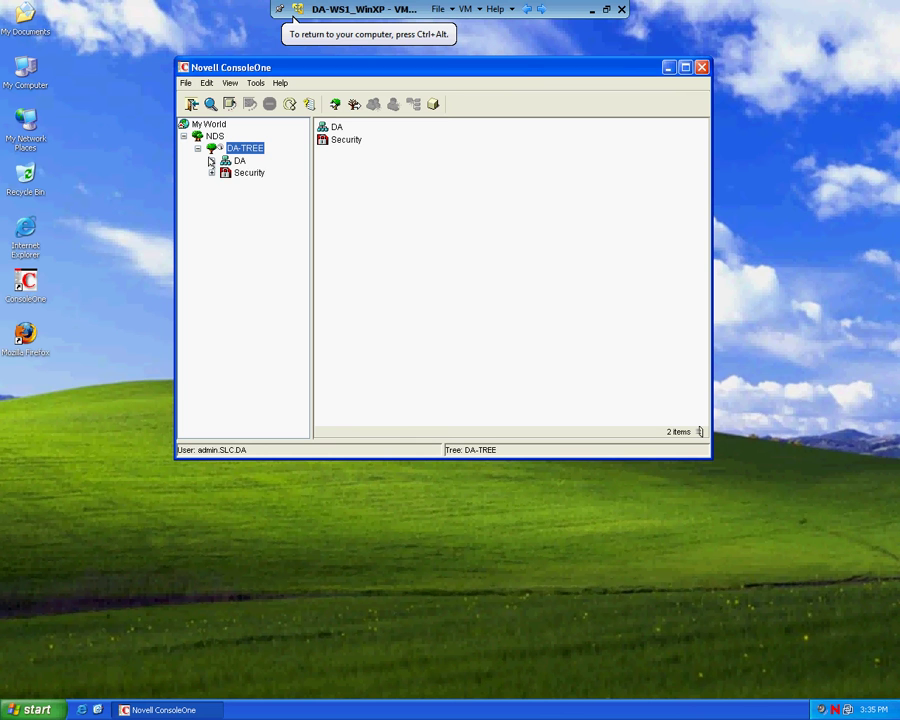
{"action": "left_click", "coordinate": [210, 161]}
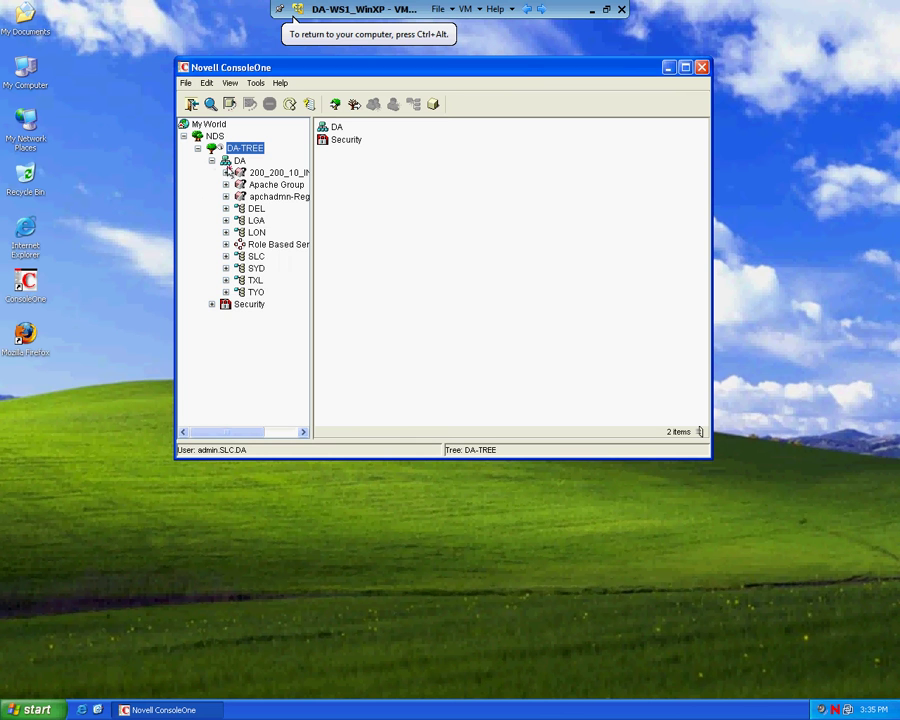
{"action": "left_click", "coordinate": [256, 257]}
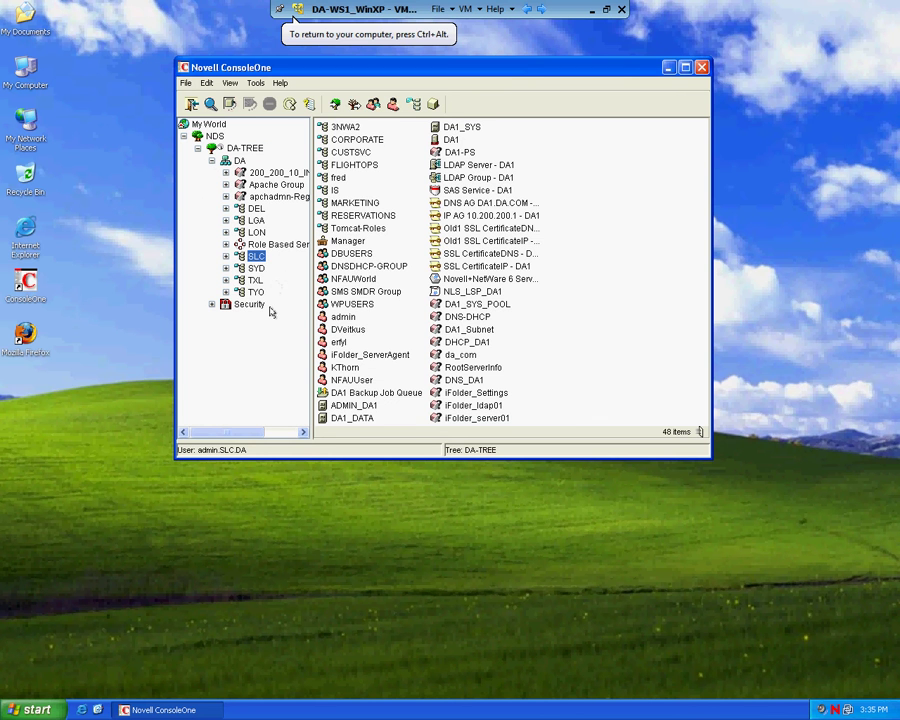
{"action": "left_click", "coordinate": [226, 256]}
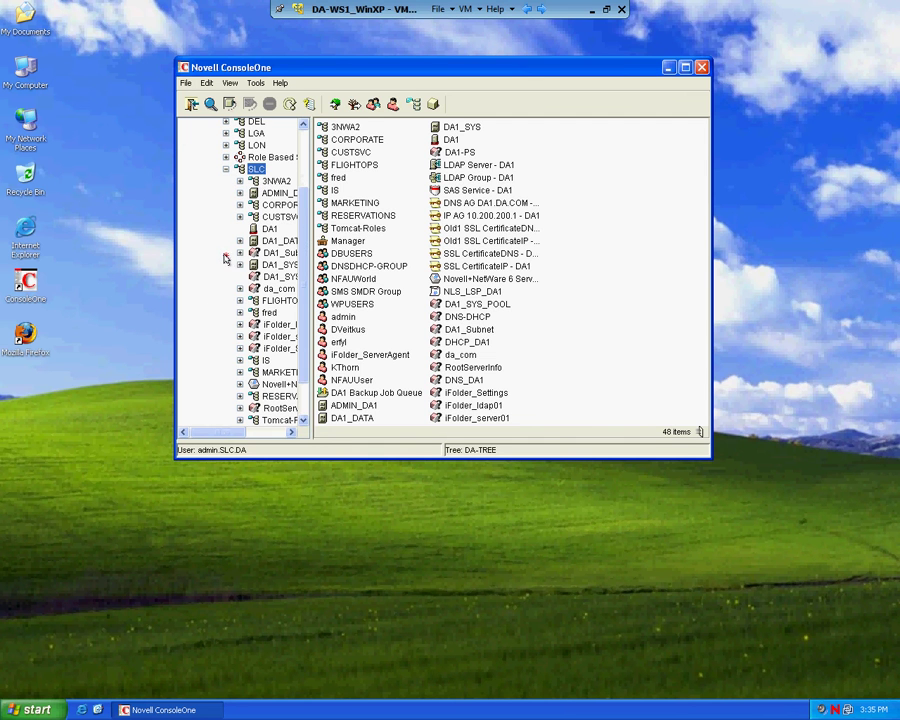
{"action": "left_click", "coordinate": [276, 181]}
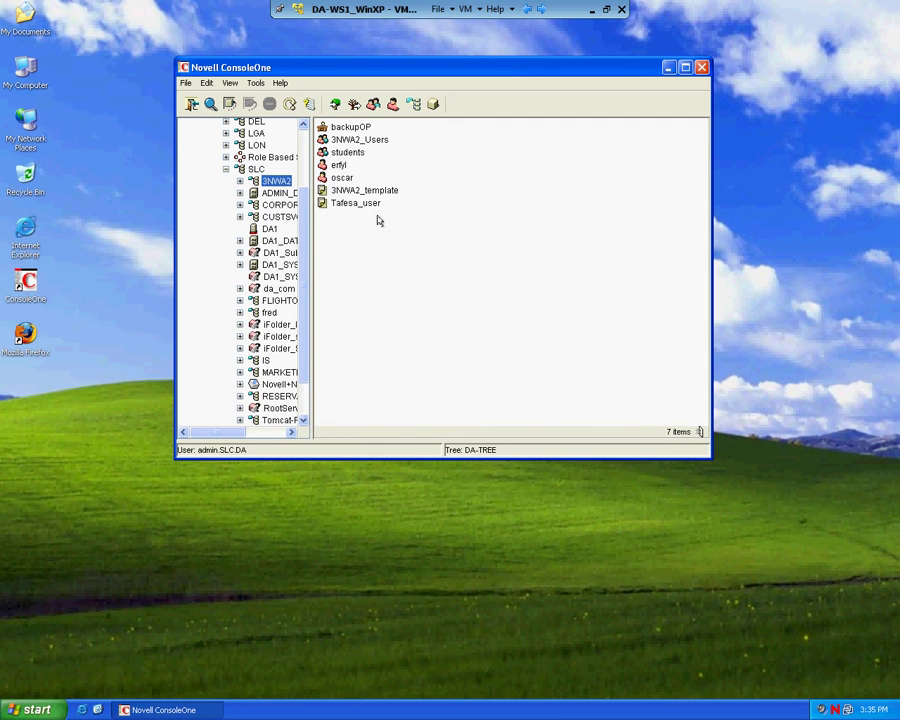
{"action": "left_click", "coordinate": [340, 166]}
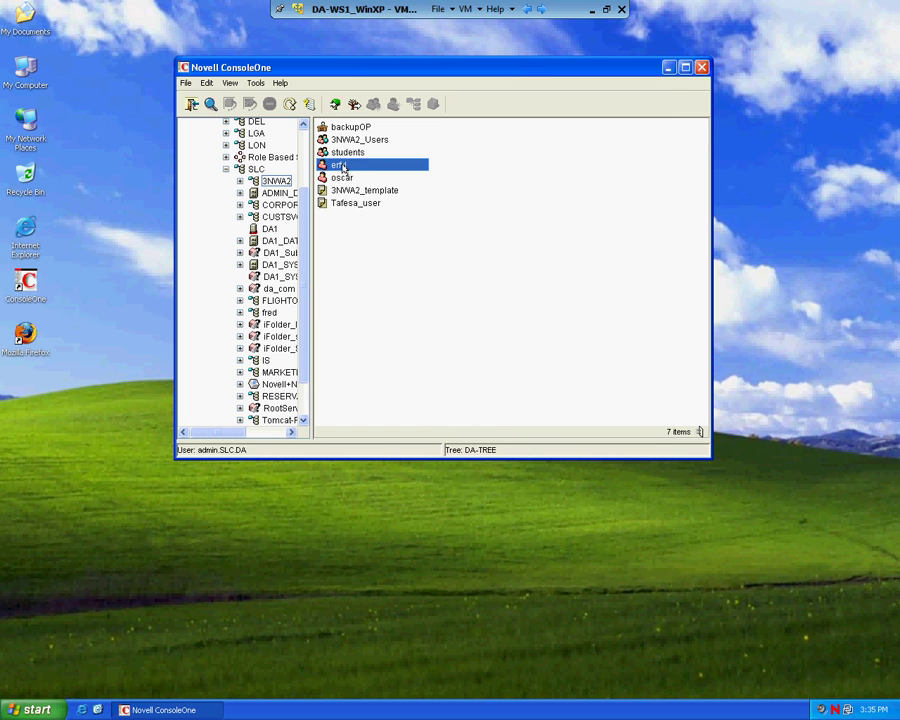
{"action": "right_click", "coordinate": [342, 168]}
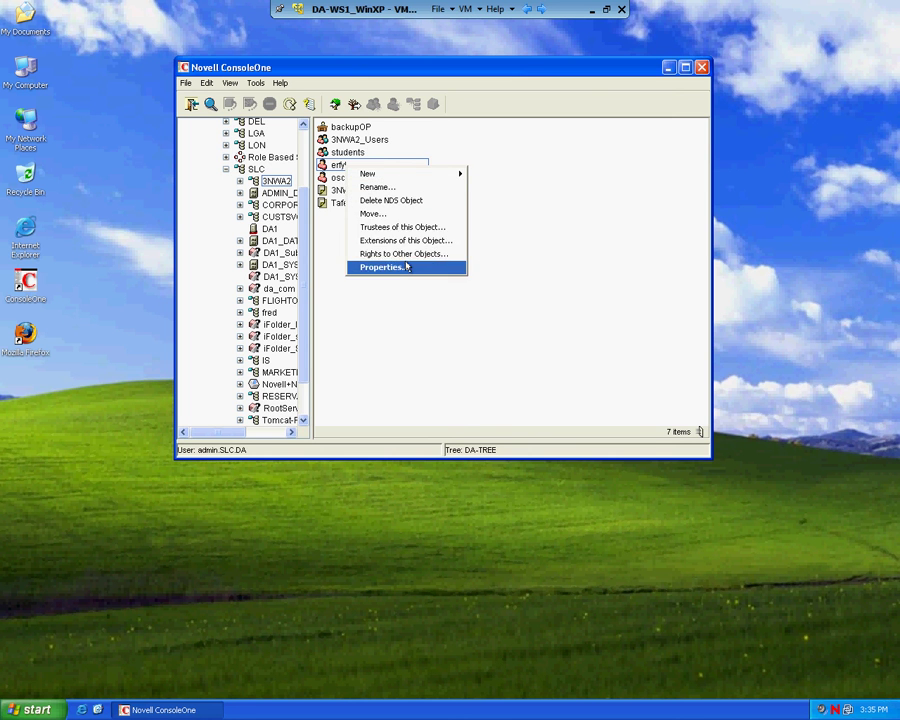
{"action": "left_click", "coordinate": [377, 187]}
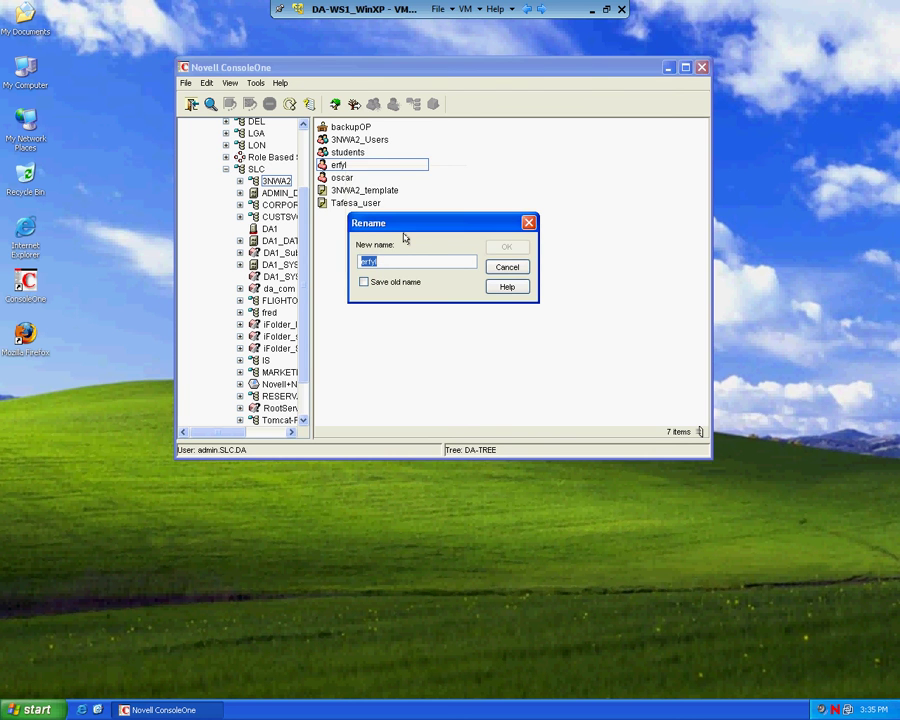
{"action": "type", "text": "e"}
{"action": "type", "text": "evans"}
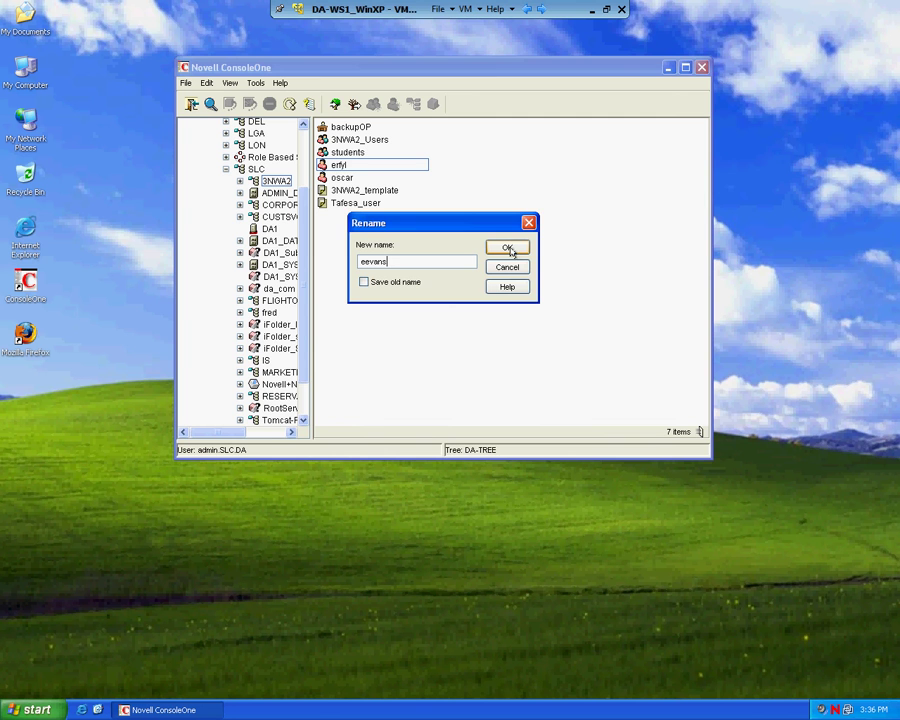
{"action": "left_click", "coordinate": [509, 249]}
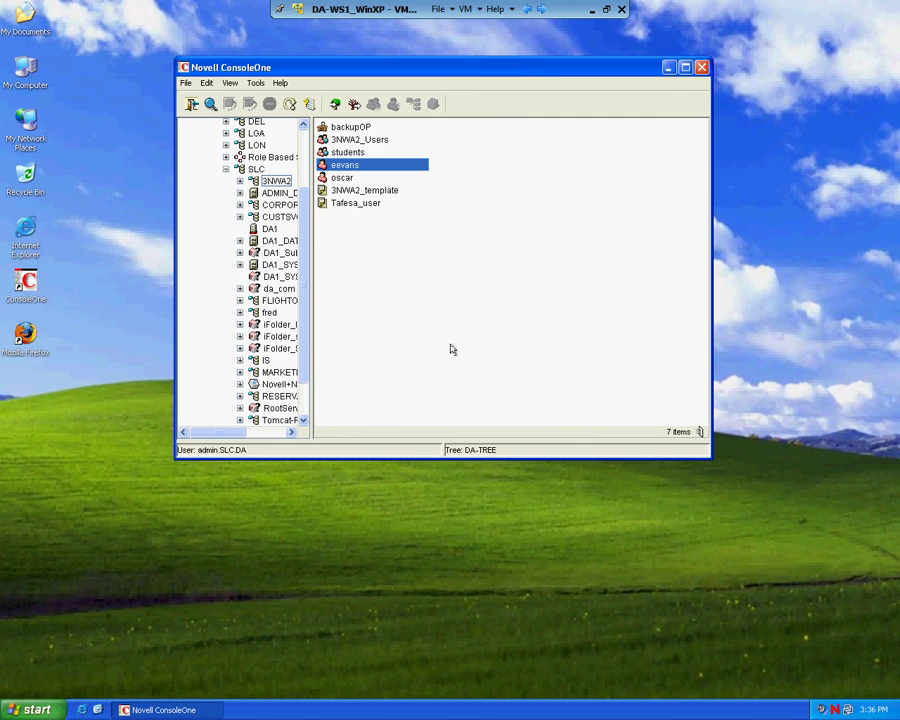
{"action": "double_click", "coordinate": [349, 170]}
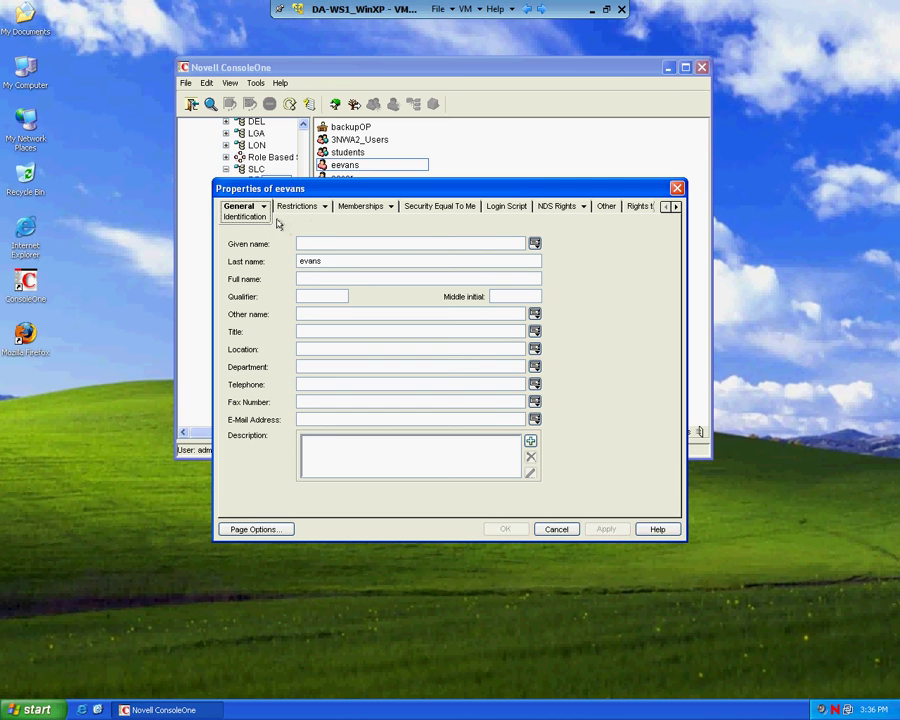
{"action": "left_click", "coordinate": [323, 206]}
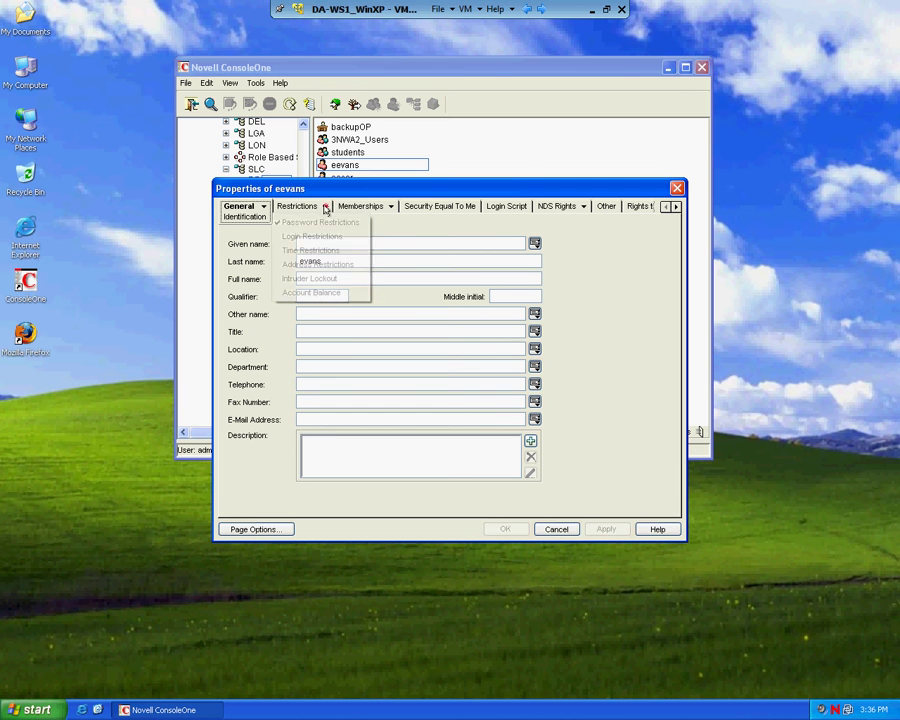
{"action": "left_click", "coordinate": [335, 234]}
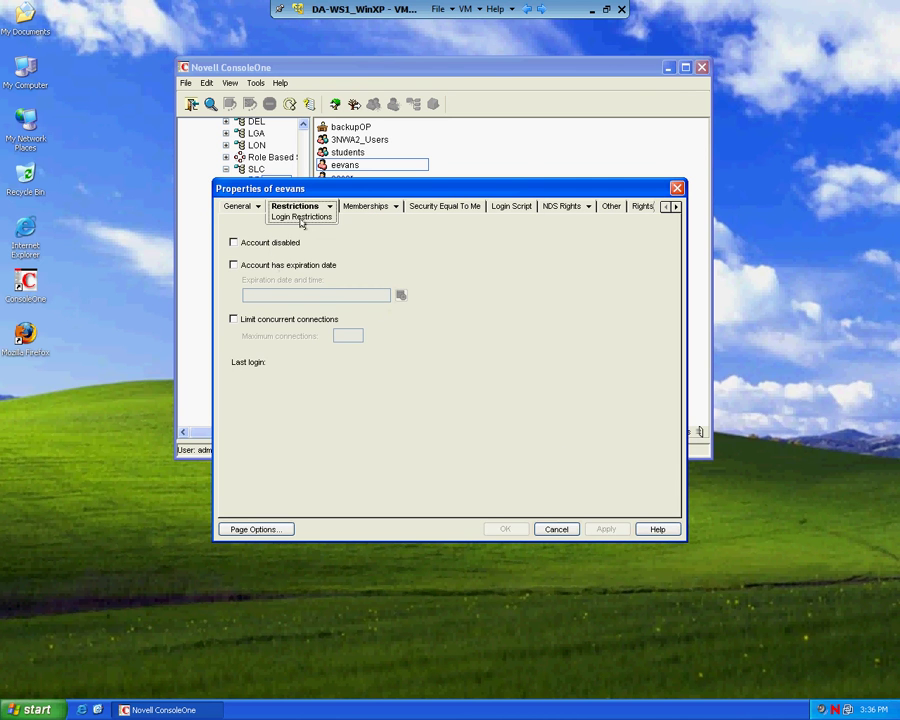
{"action": "left_click", "coordinate": [328, 207]}
{"action": "left_click", "coordinate": [311, 249]}
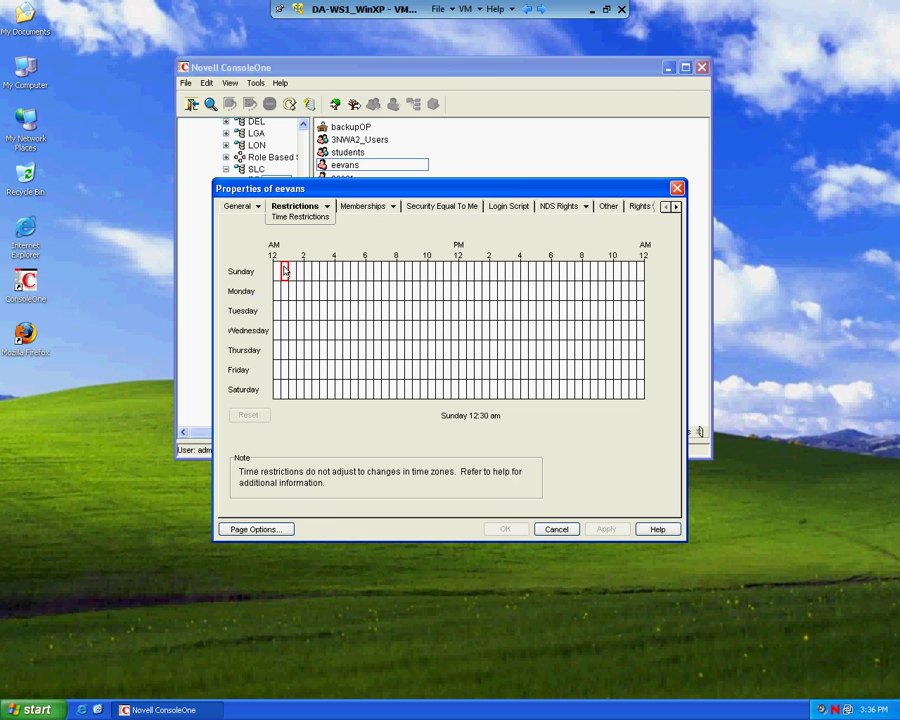
{"action": "left_click_drag", "start_coordinate": [277, 272], "coordinate": [640, 272]}
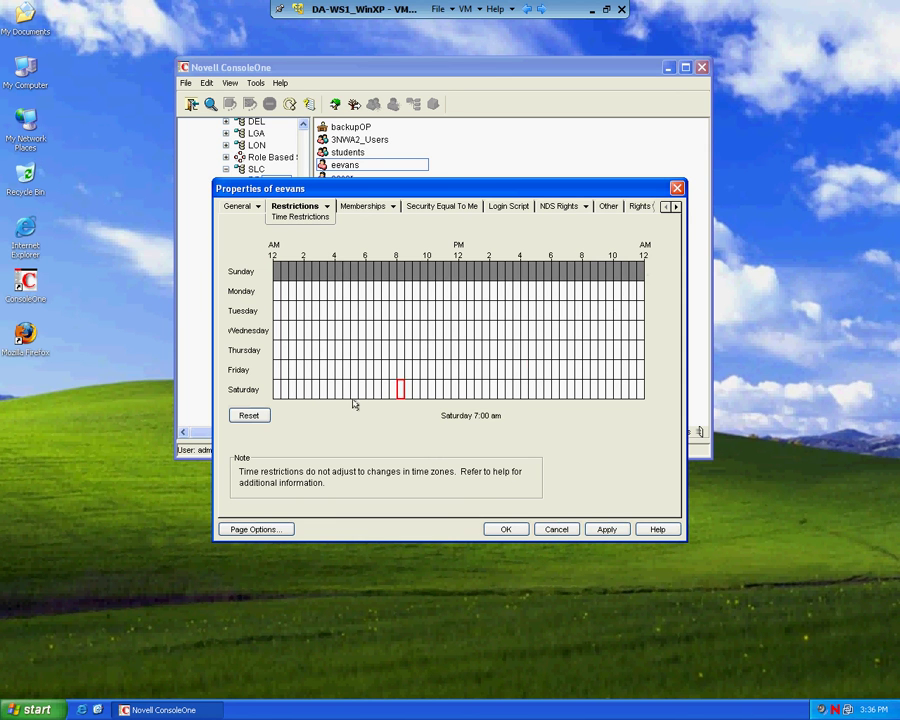
{"action": "left_click_drag", "start_coordinate": [277, 389], "coordinate": [642, 390]}
{"action": "left_click", "coordinate": [506, 529]}
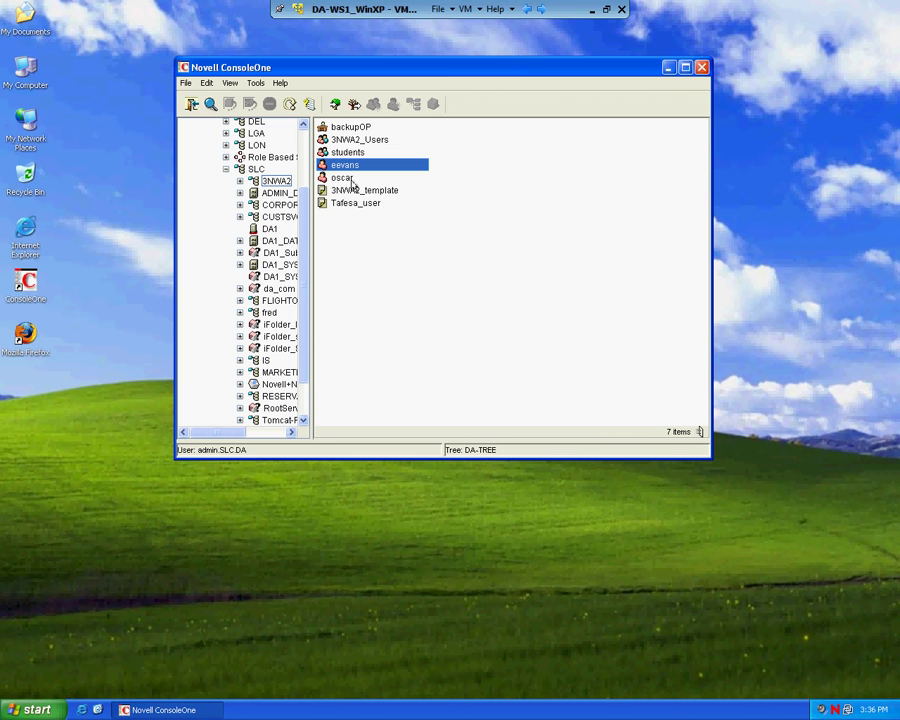
{"action": "left_click", "coordinate": [349, 178], "text": "ctrl"}
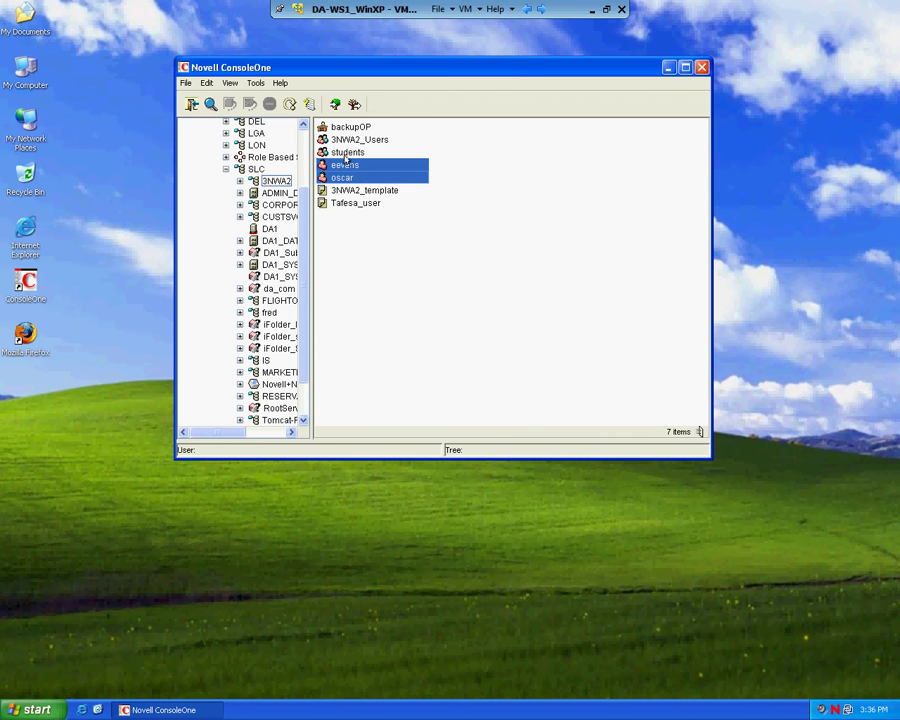
{"action": "left_click", "coordinate": [350, 152], "text": "ctrl"}
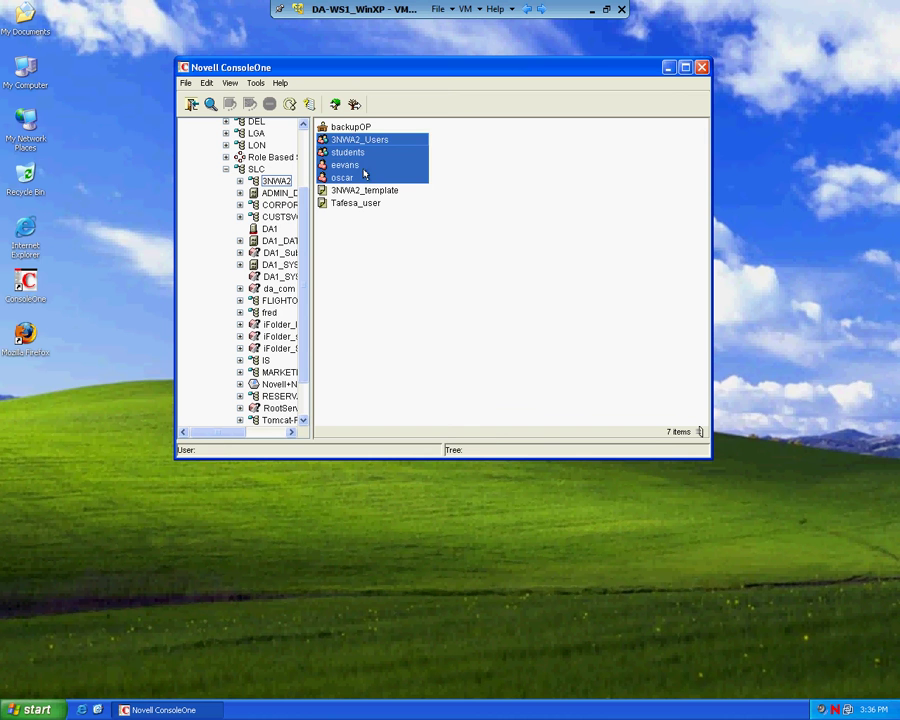
{"action": "left_click", "coordinate": [357, 203]}
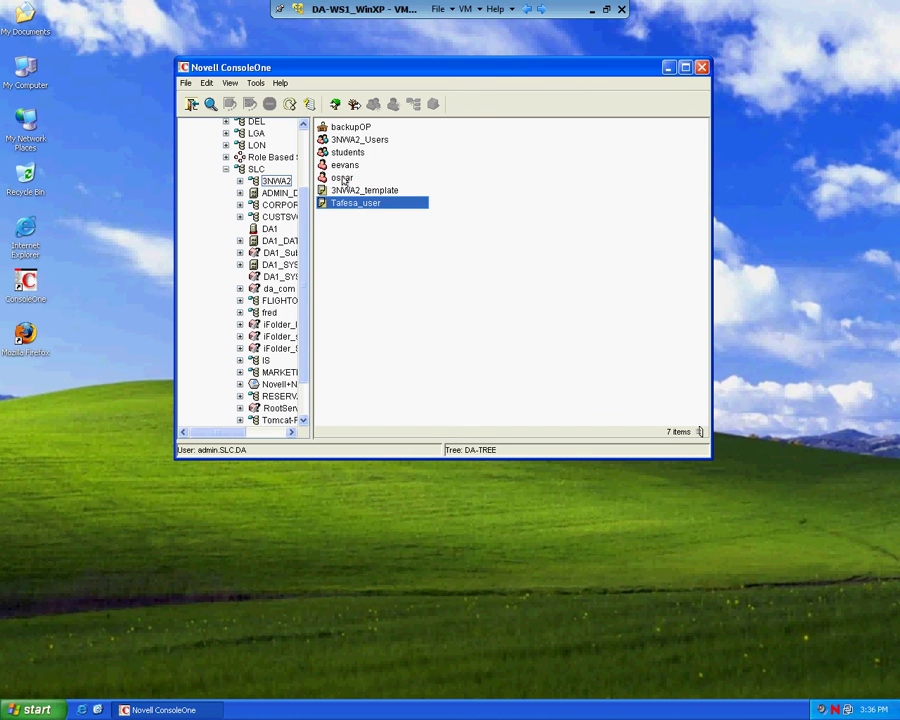
{"action": "left_click", "coordinate": [343, 180]}
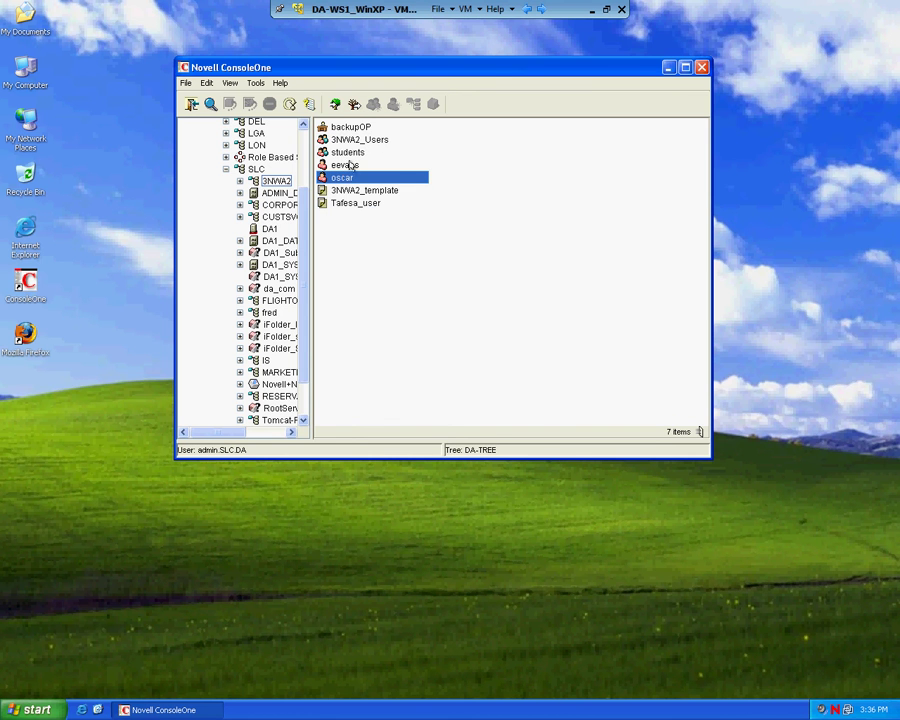
{"action": "left_click", "coordinate": [350, 139], "text": "shift"}
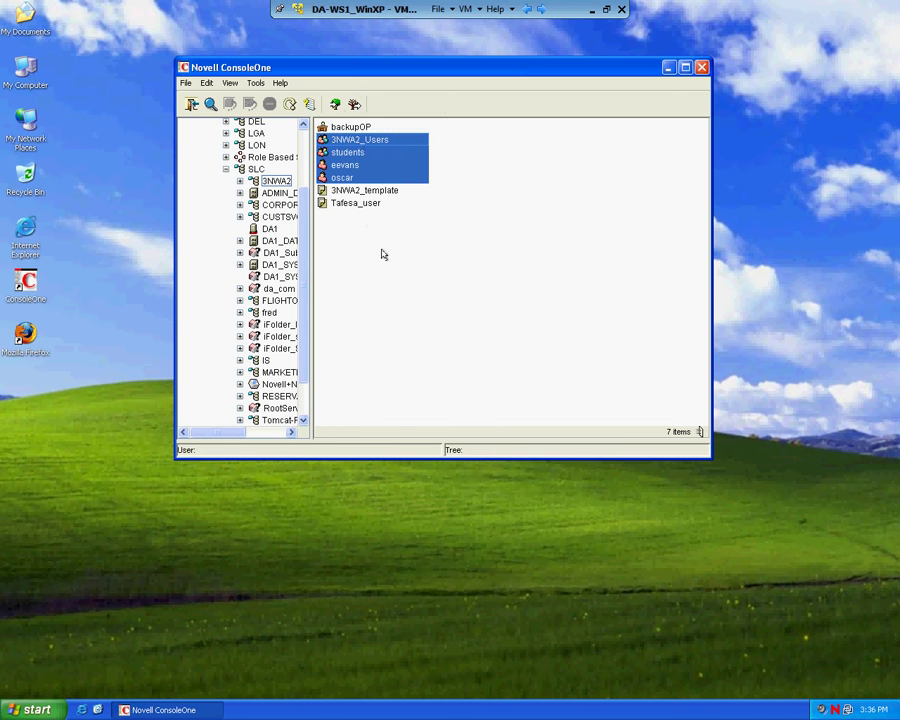
{"action": "left_click", "coordinate": [362, 181]}
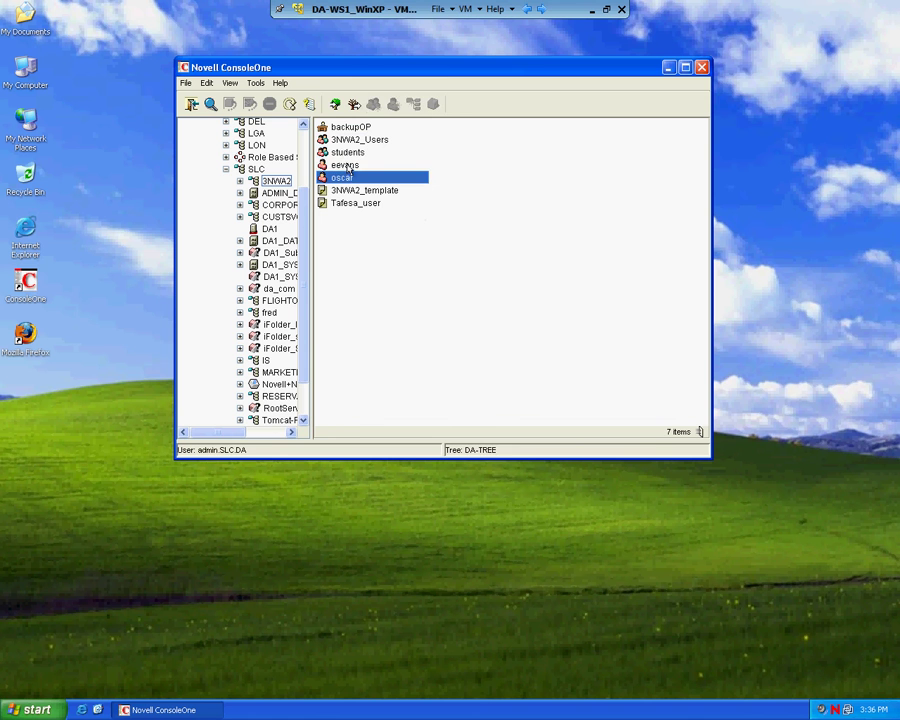
{"action": "left_click", "coordinate": [347, 166], "text": "ctrl"}
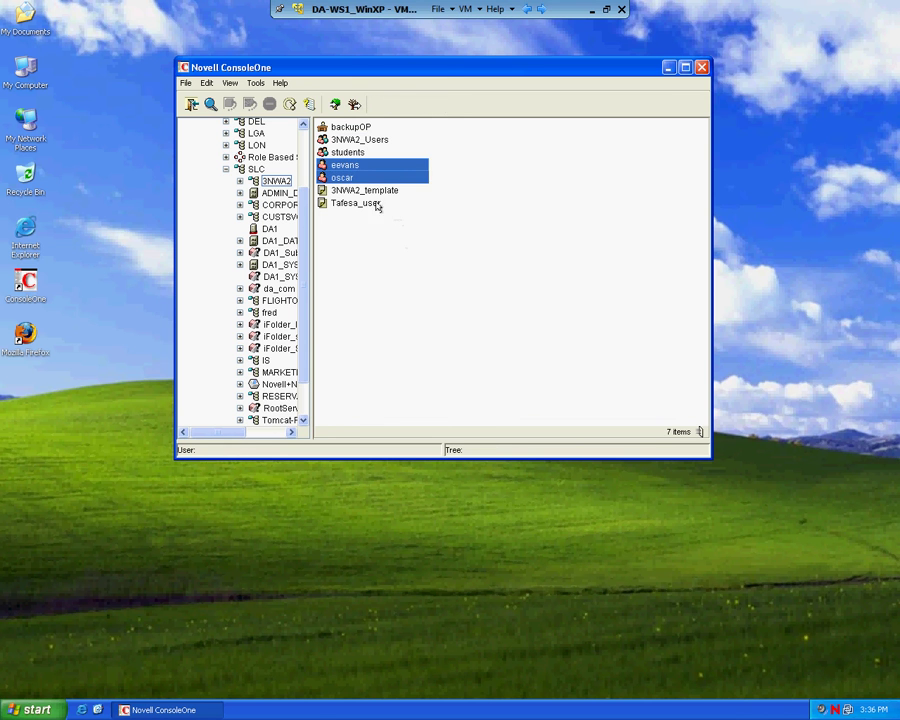
{"action": "right_click", "coordinate": [363, 178]}
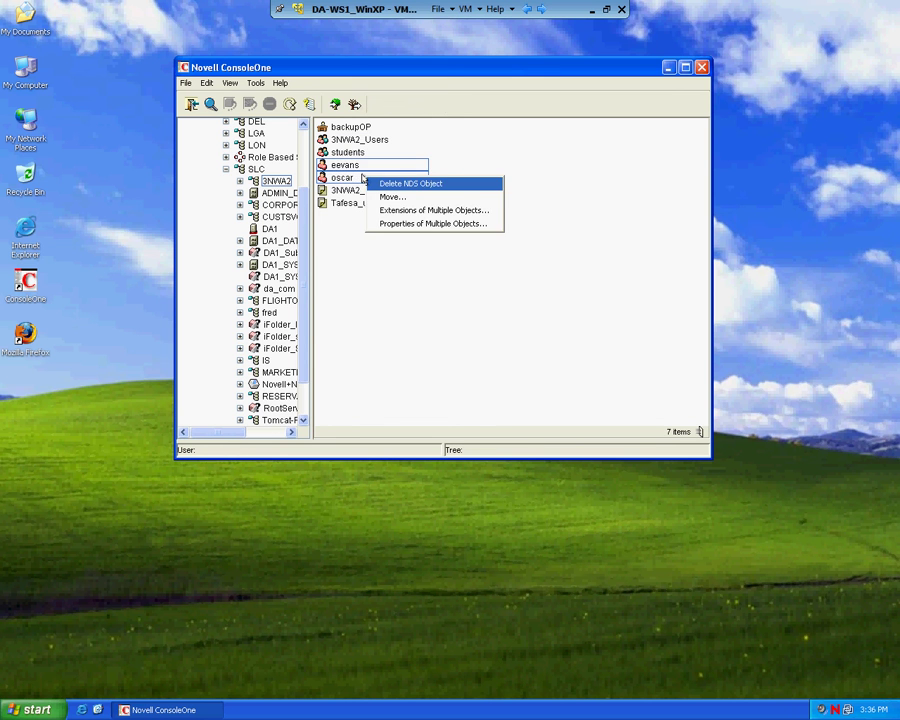
{"action": "left_click", "coordinate": [420, 224]}
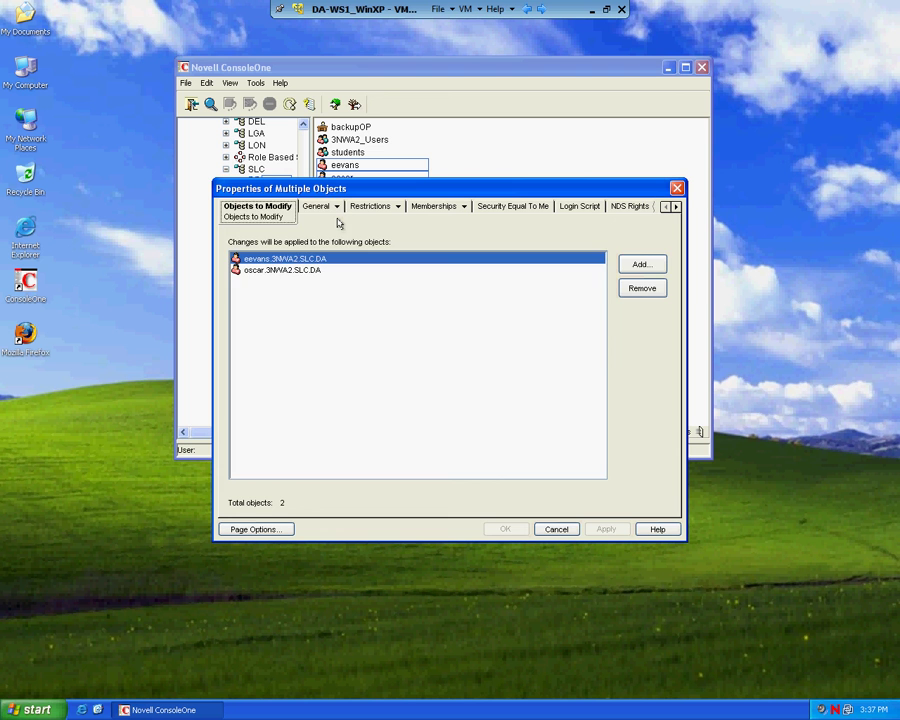
- Enter Location 'TafeSA city campus' on the Identification page for both users and apply
{"action": "left_click", "coordinate": [308, 206]}
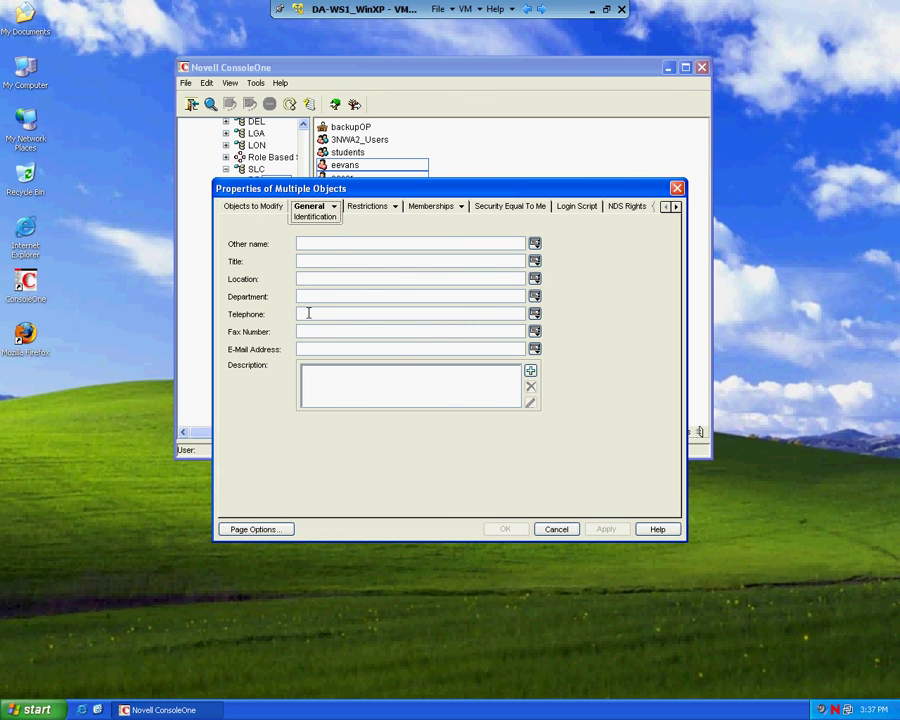
{"action": "left_click", "coordinate": [322, 280]}
{"action": "type", "text": "TafeSA city campus"}
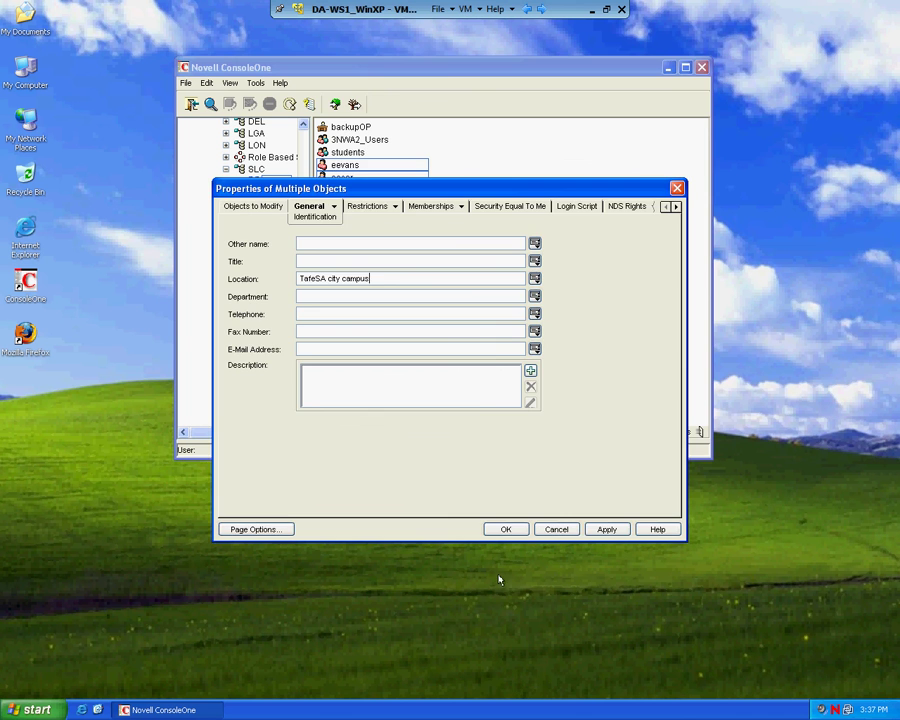
{"action": "left_click", "coordinate": [505, 529]}
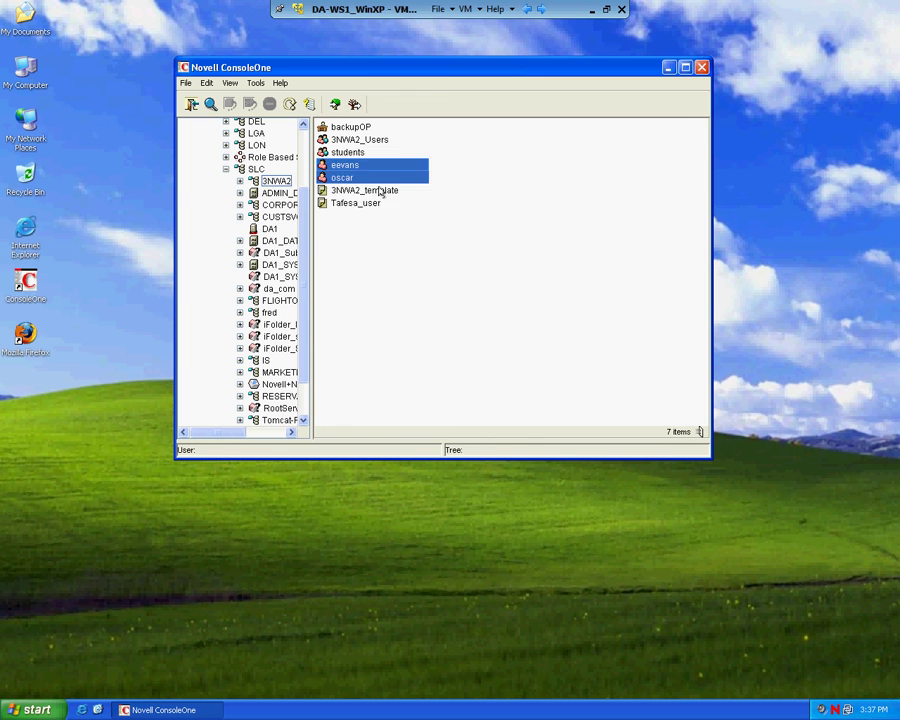
{"action": "left_click", "coordinate": [378, 190]}
{"action": "double_click", "coordinate": [343, 178]}
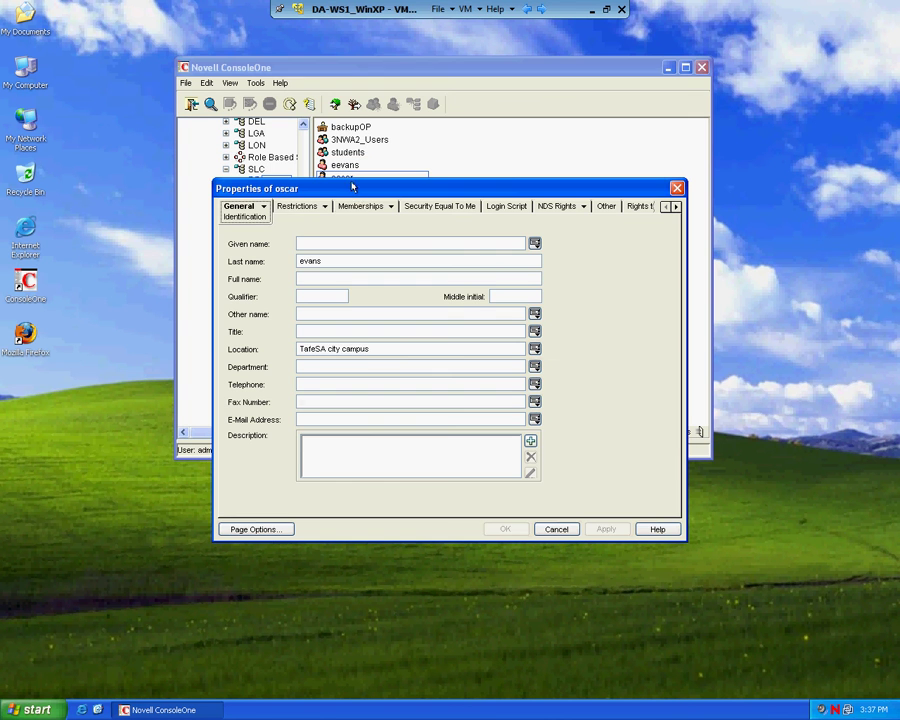
{"action": "left_click_drag", "start_coordinate": [389, 351], "coordinate": [275, 362]}
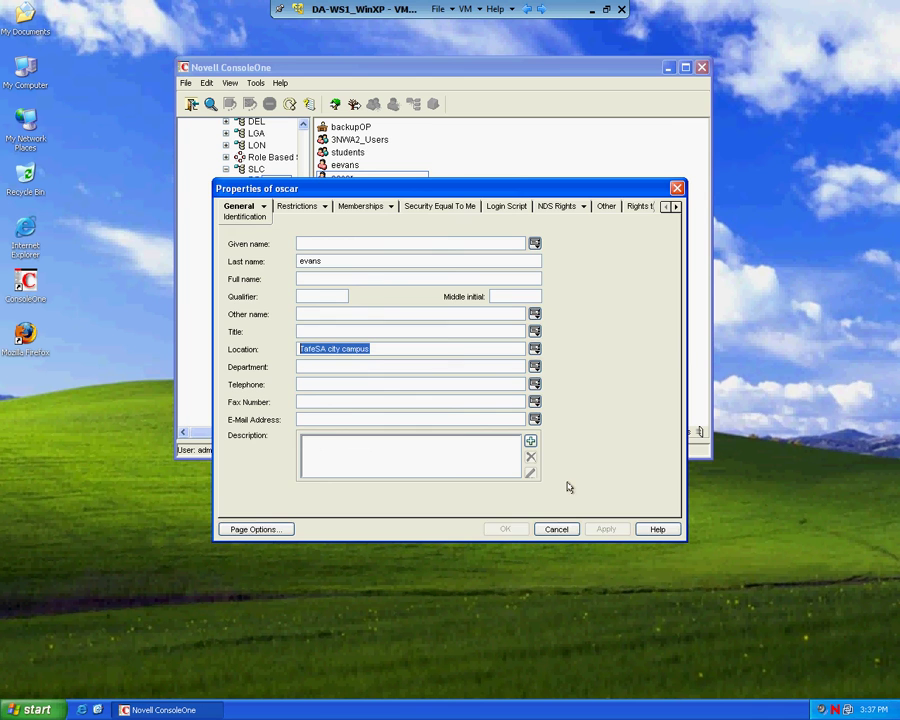
{"action": "left_click", "coordinate": [558, 529]}
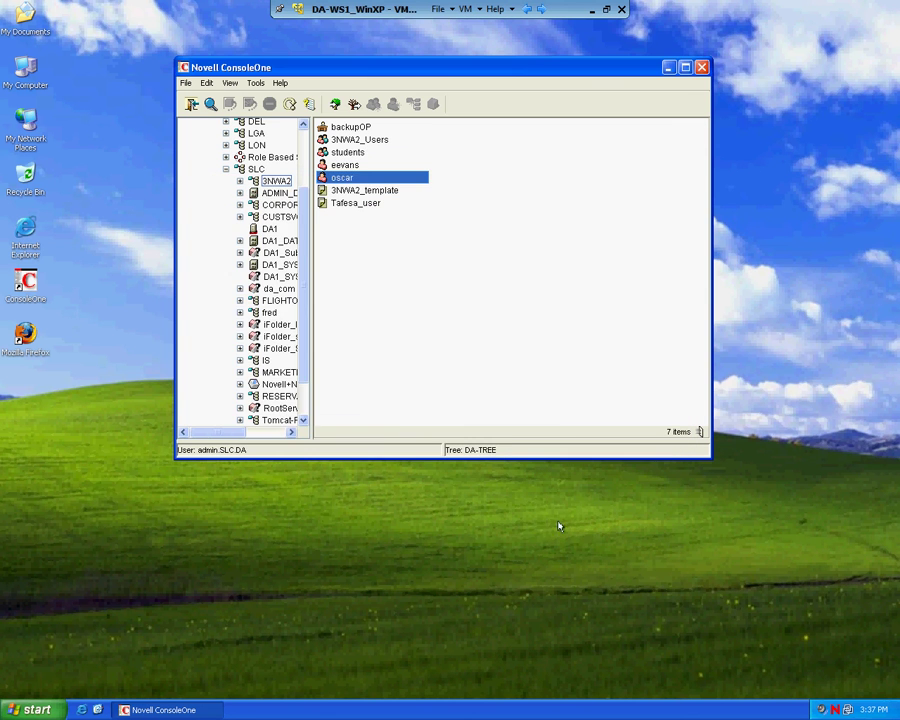
{"action": "double_click", "coordinate": [345, 165]}
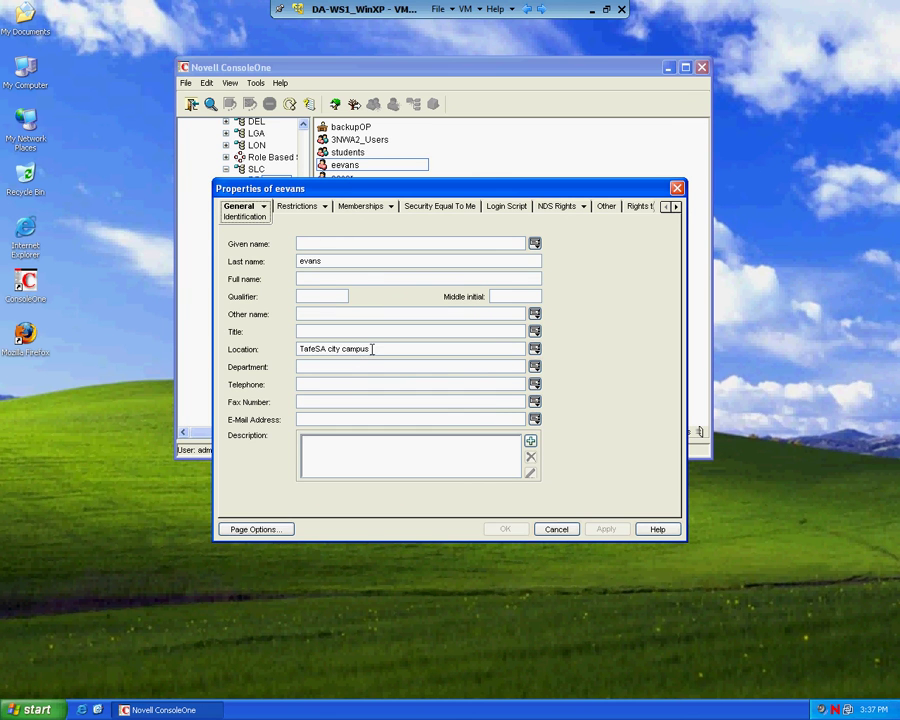
{"action": "left_click_drag", "start_coordinate": [372, 349], "coordinate": [295, 348]}
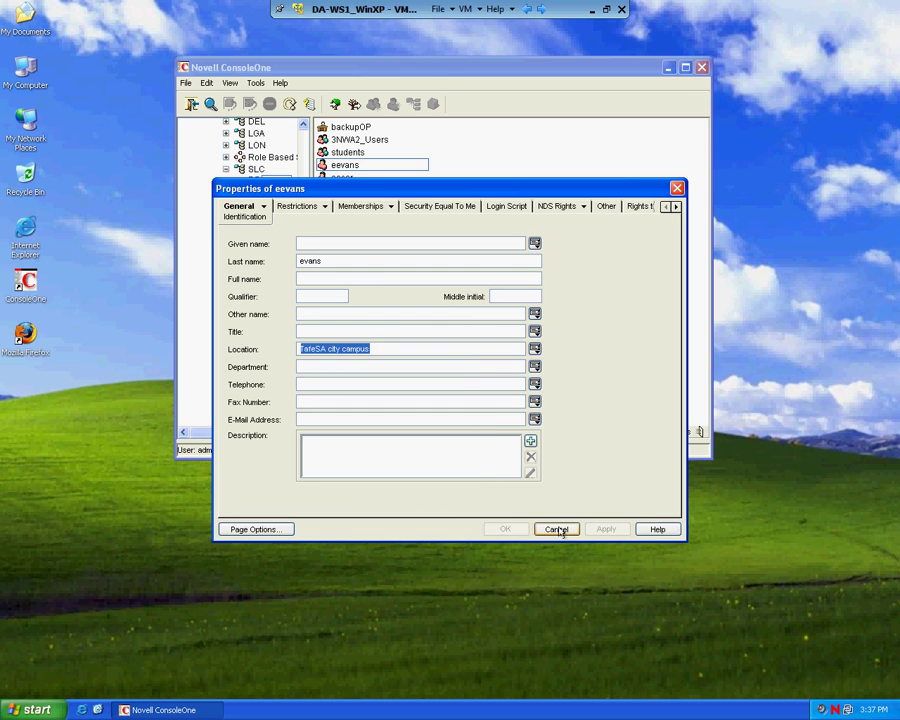
{"action": "left_click", "coordinate": [558, 529]}
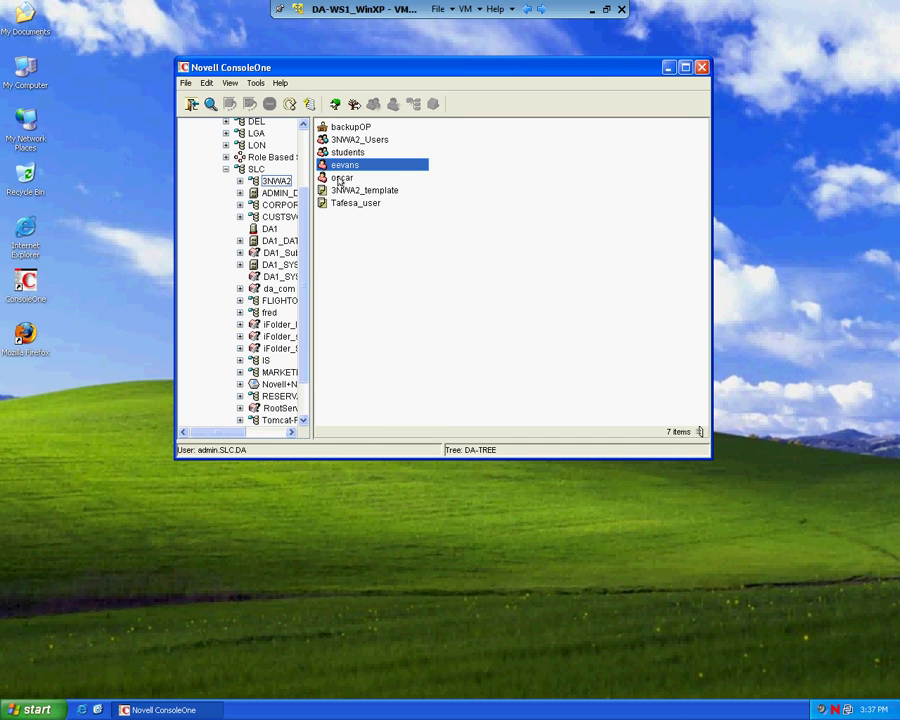
{"action": "left_click", "coordinate": [343, 178]}
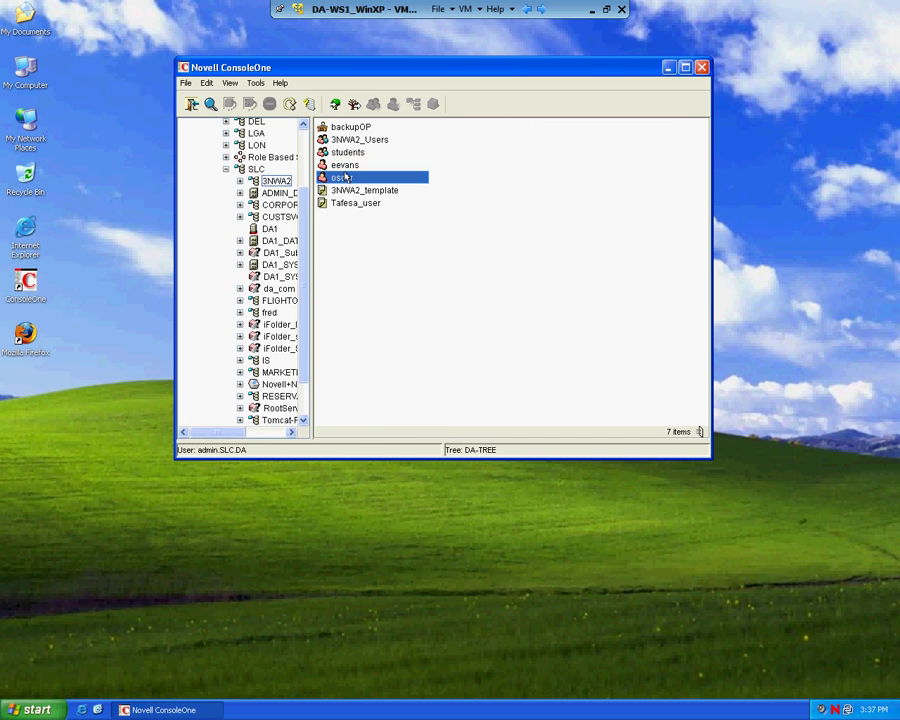
{"action": "key", "text": "shift+Up"}
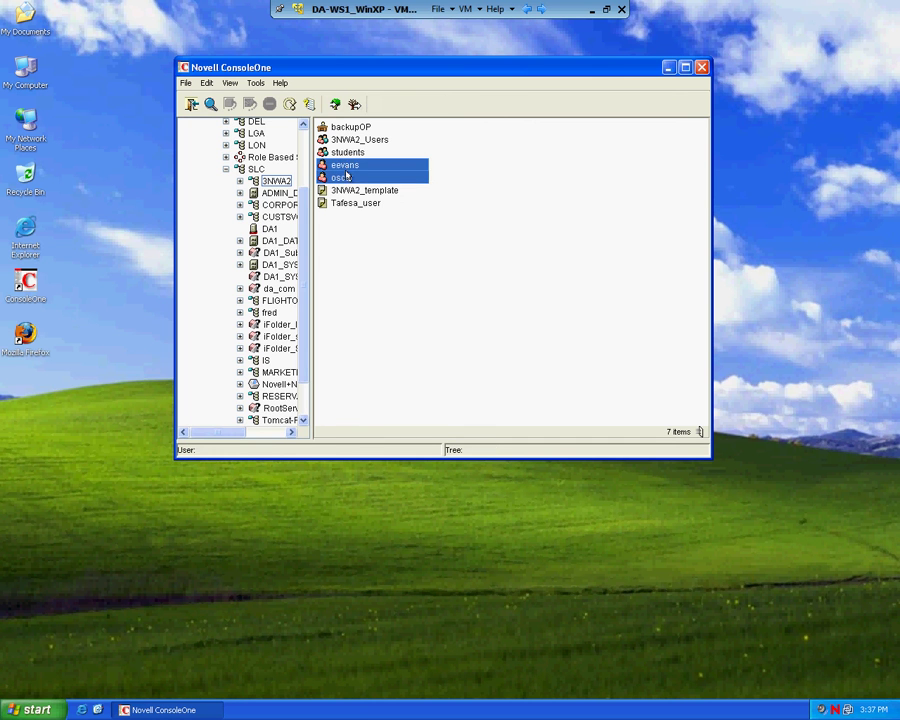
{"action": "right_click", "coordinate": [347, 176]}
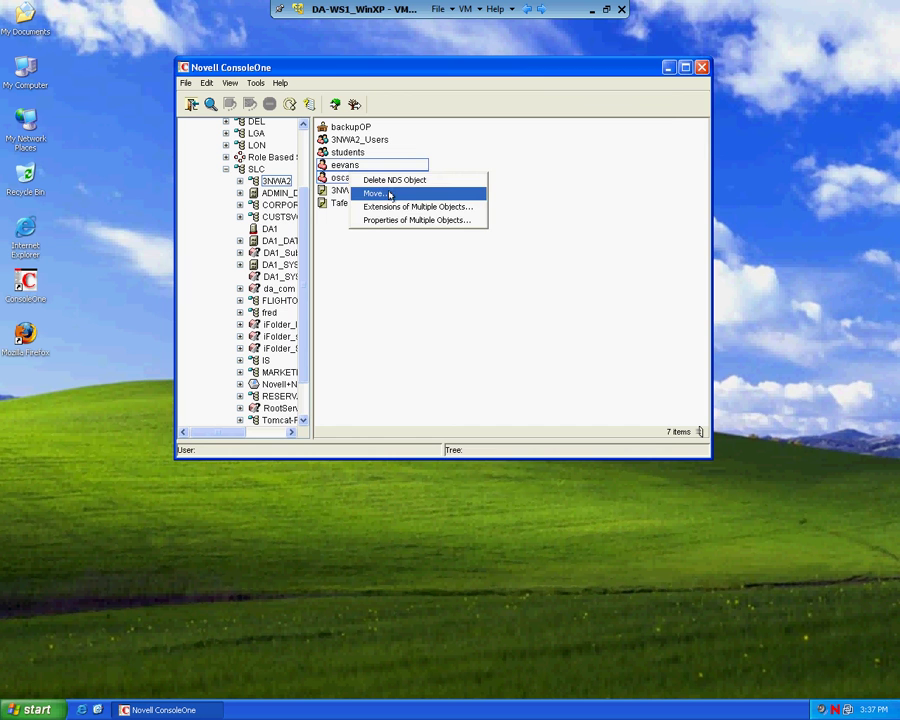
{"action": "left_click", "coordinate": [391, 195]}
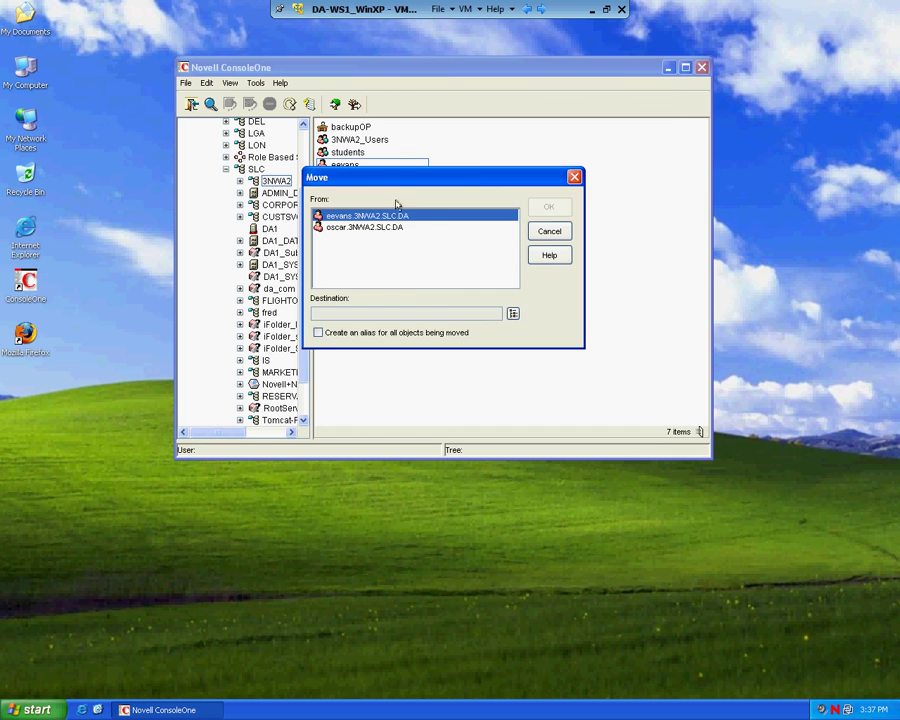
{"action": "left_click", "coordinate": [512, 313]}
{"action": "left_click", "coordinate": [530, 222]}
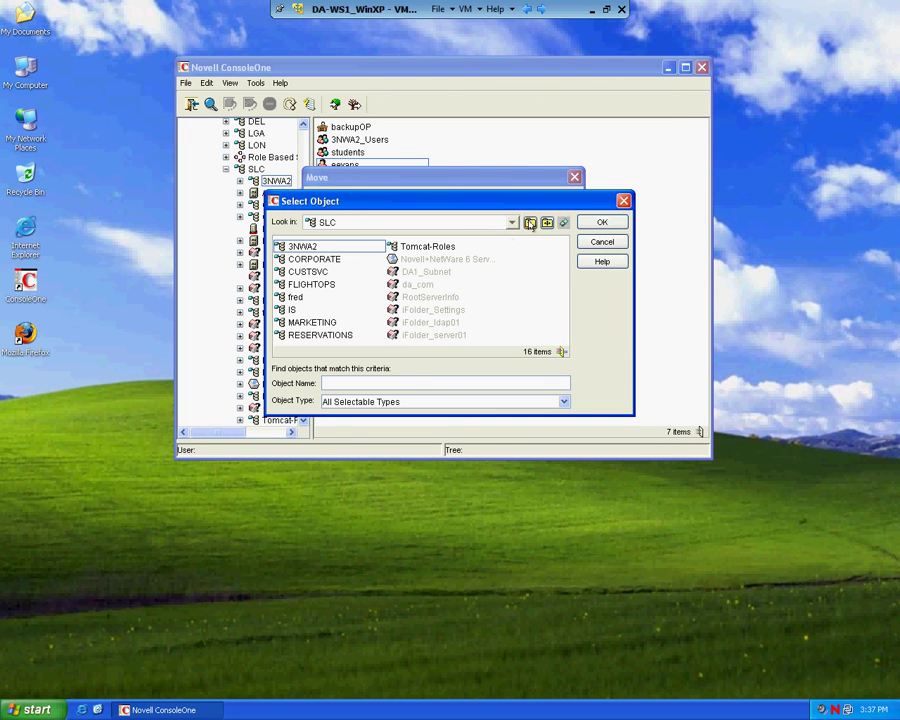
{"action": "left_click", "coordinate": [530, 222]}
{"action": "left_click", "coordinate": [310, 272]}
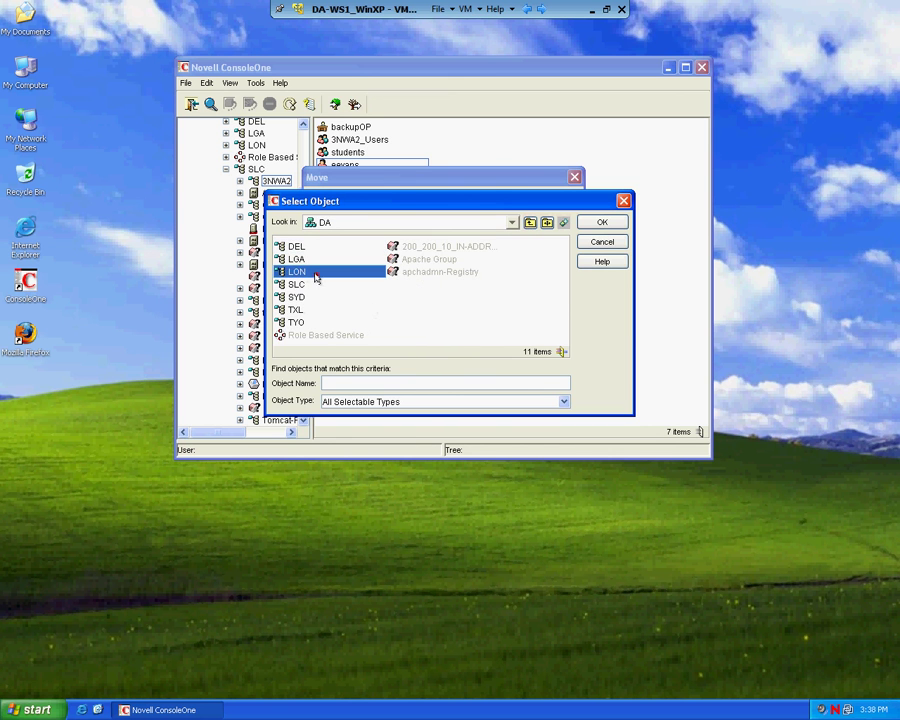
{"action": "left_click", "coordinate": [600, 222]}
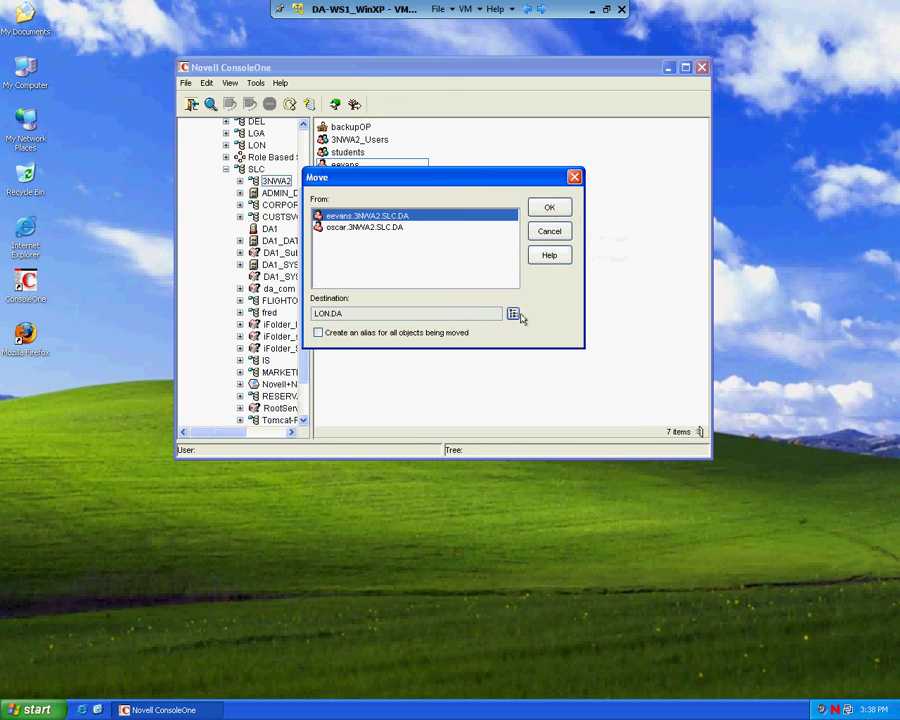
{"action": "left_click", "coordinate": [545, 206]}
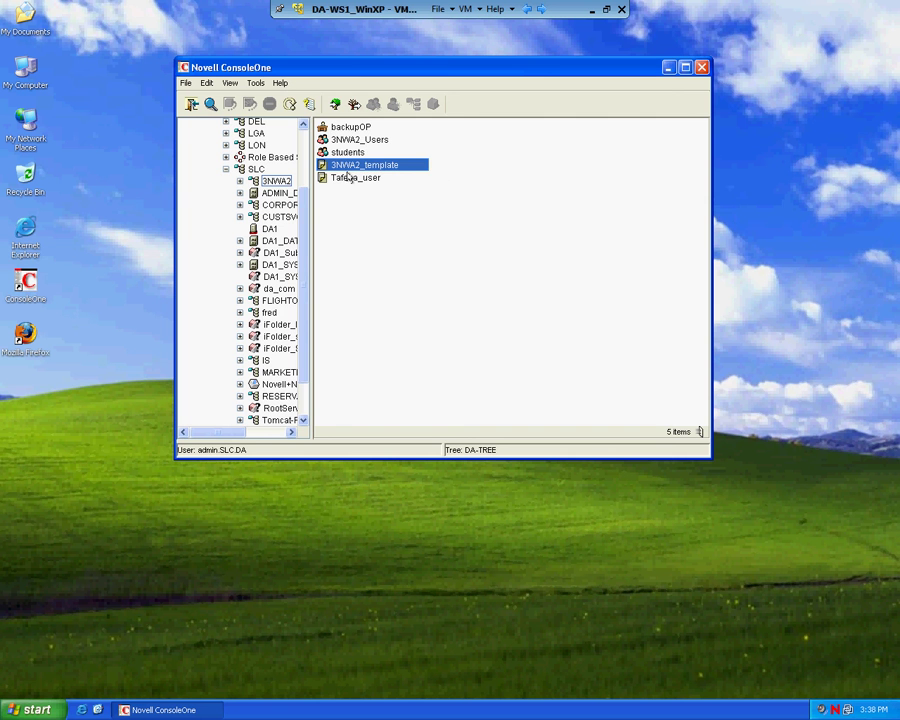
{"action": "scroll", "coordinate": [305, 250], "scroll_direction": "up", "scroll_amount": 3}
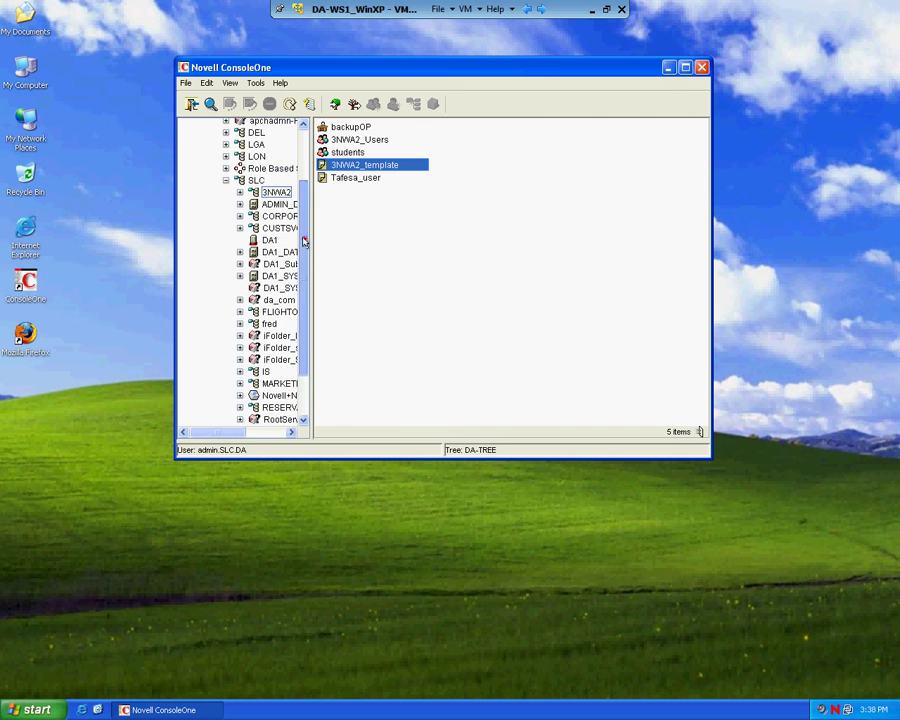
{"action": "left_click", "coordinate": [257, 232]}
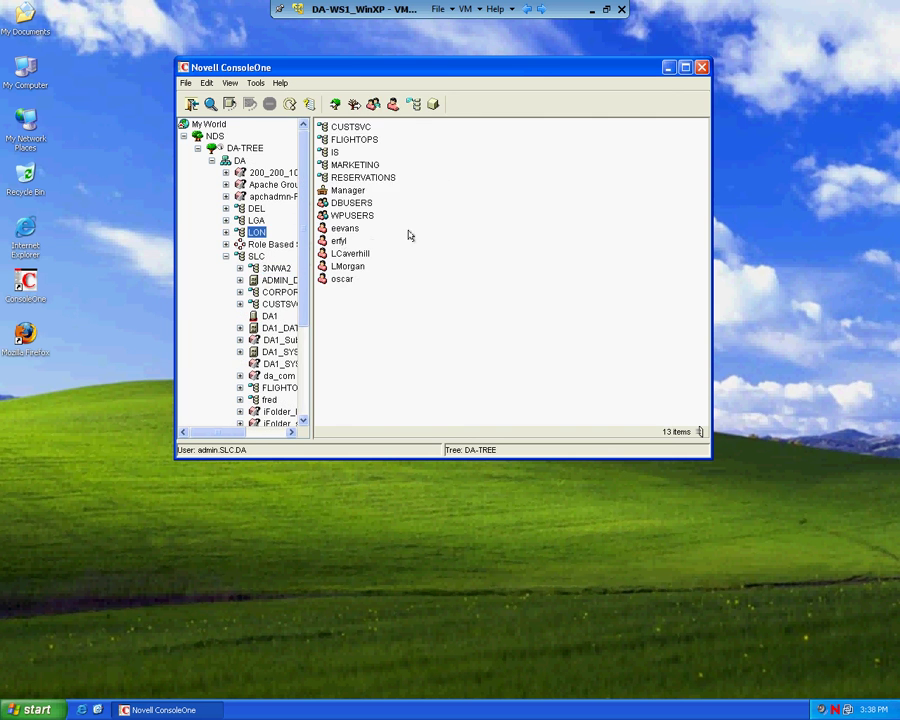
{"action": "left_click", "coordinate": [342, 241]}
{"action": "left_click", "coordinate": [345, 229]}
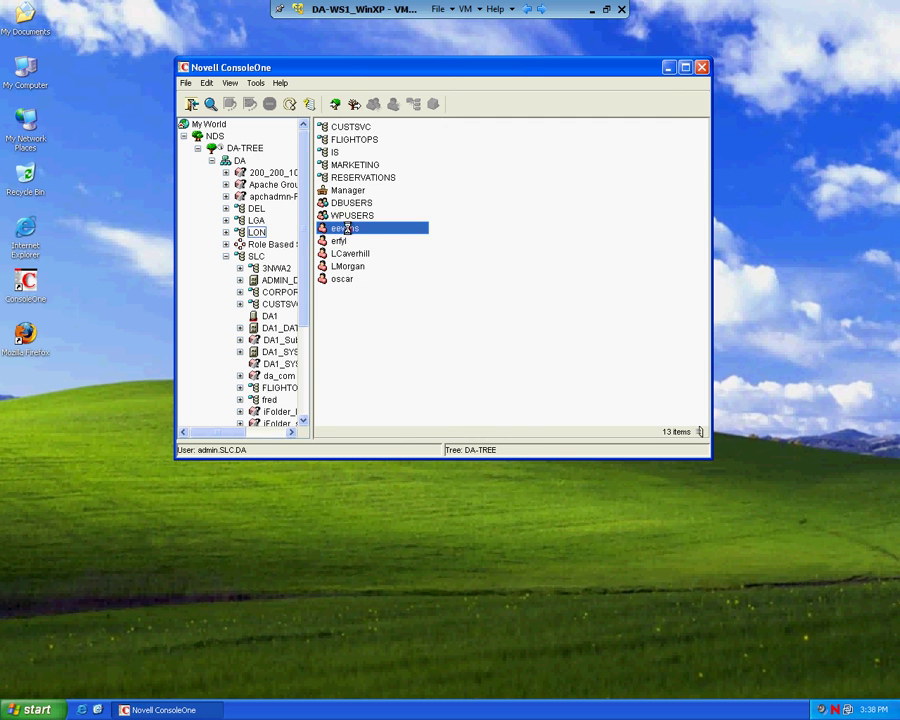
{"action": "left_click", "coordinate": [386, 278]}
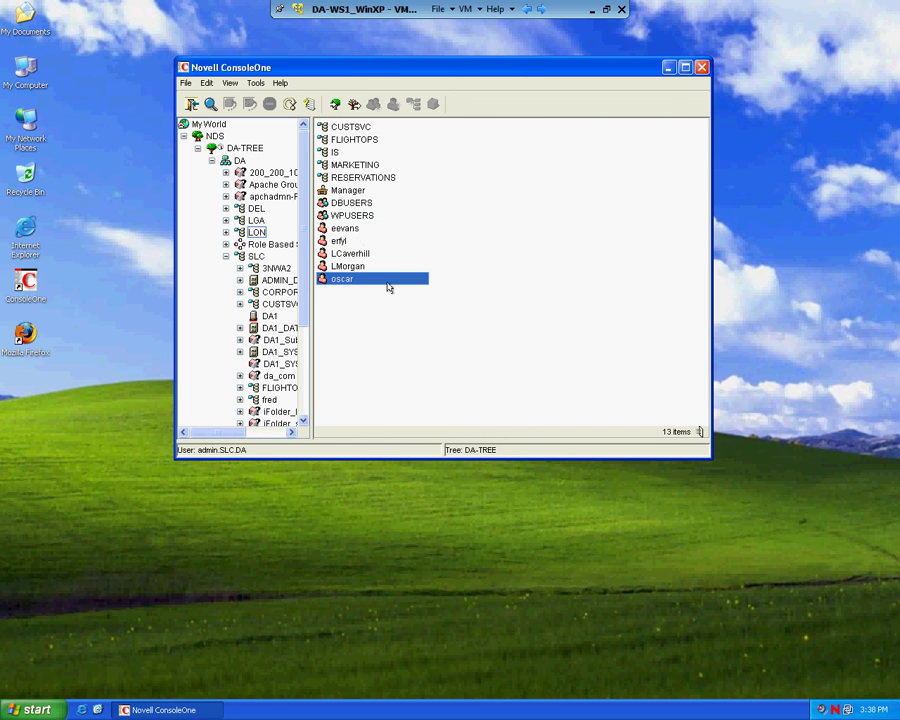
{"action": "left_click", "coordinate": [343, 229], "text": "ctrl"}
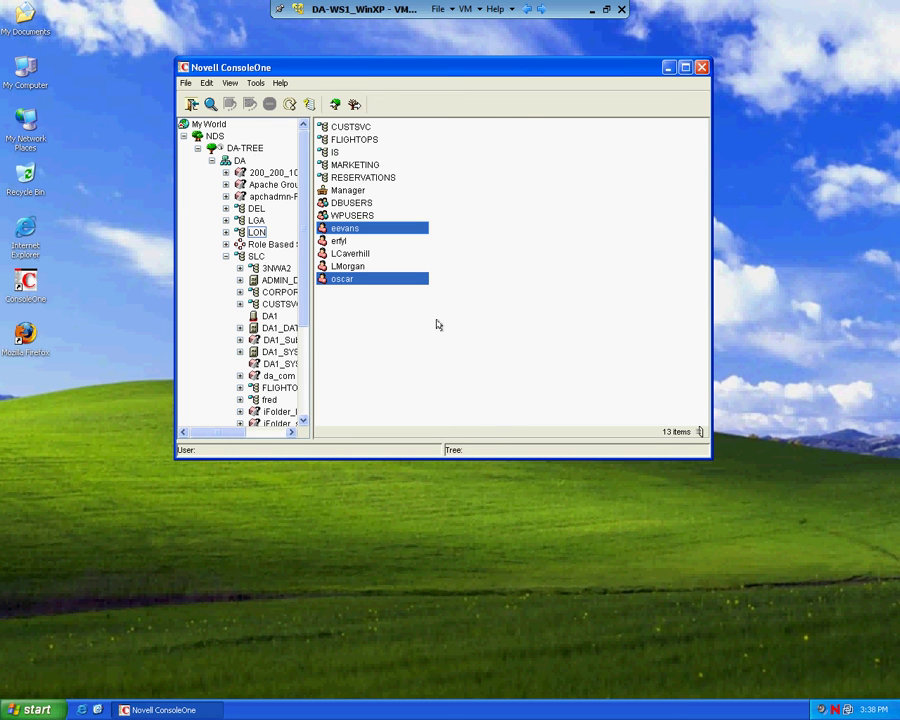
{"action": "right_click", "coordinate": [394, 284]}
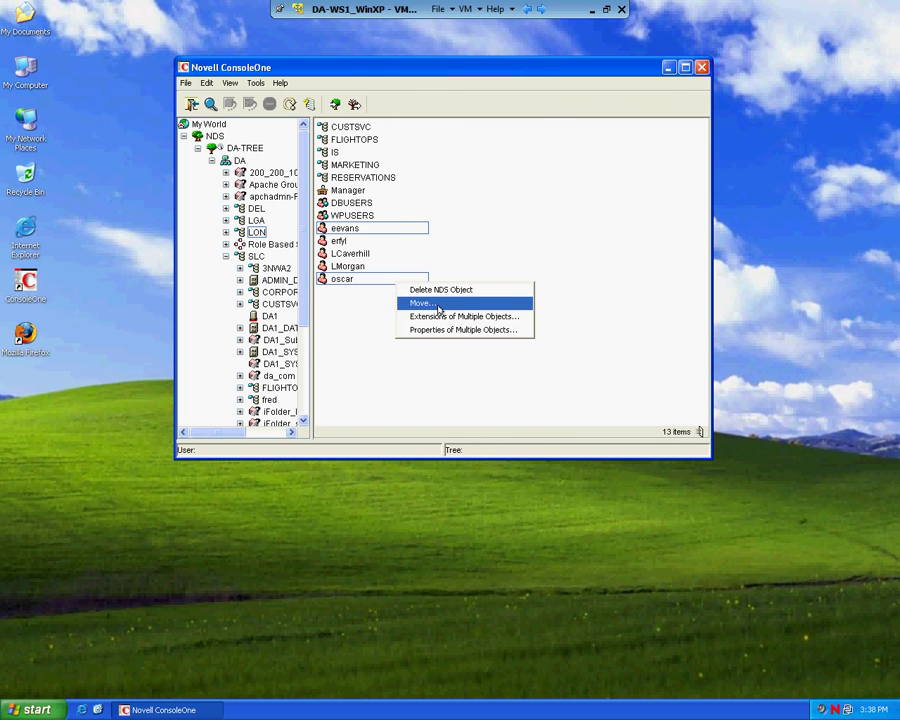
{"action": "left_click", "coordinate": [425, 304]}
{"action": "left_click", "coordinate": [512, 314]}
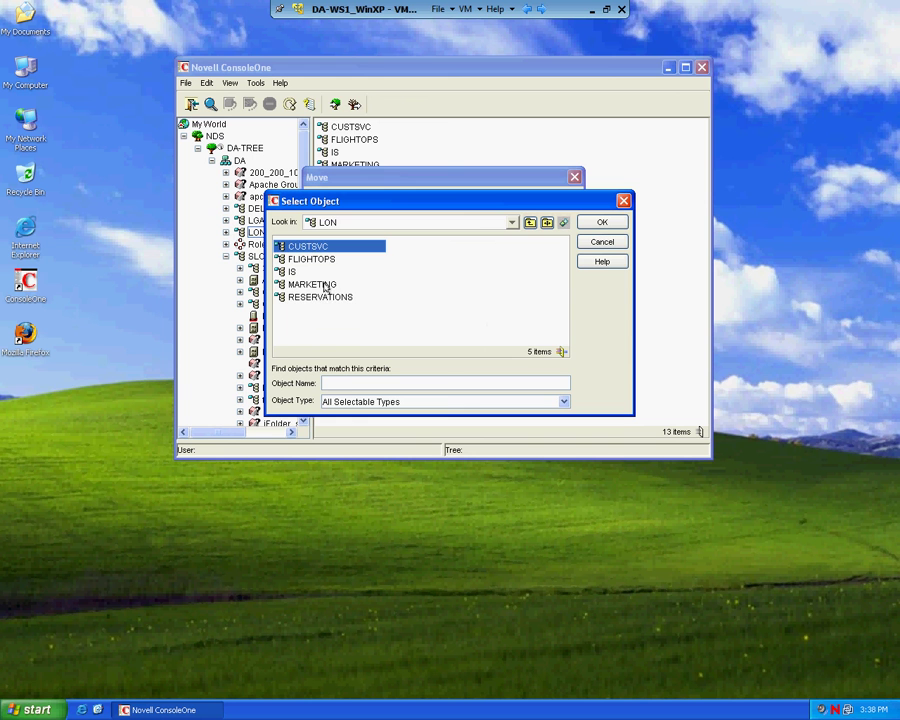
{"action": "left_click", "coordinate": [529, 222]}
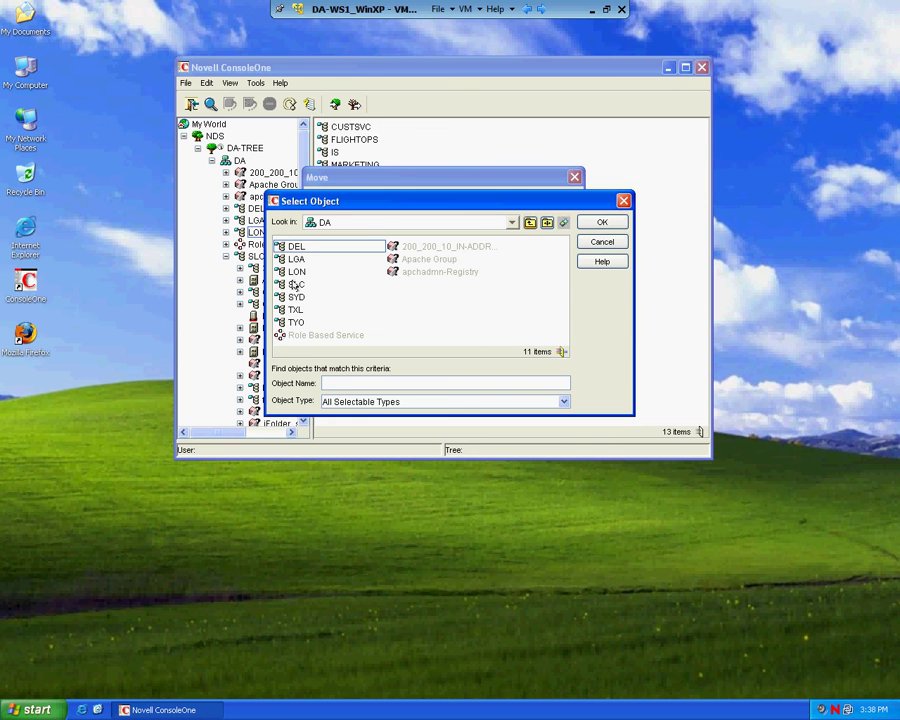
{"action": "double_click", "coordinate": [298, 284]}
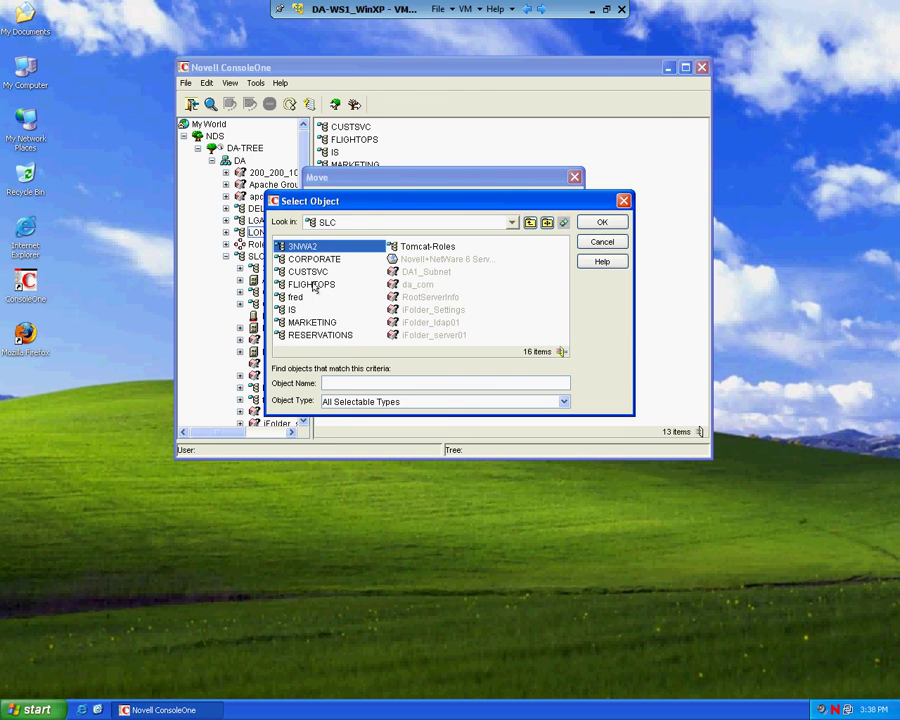
{"action": "left_click", "coordinate": [600, 222]}
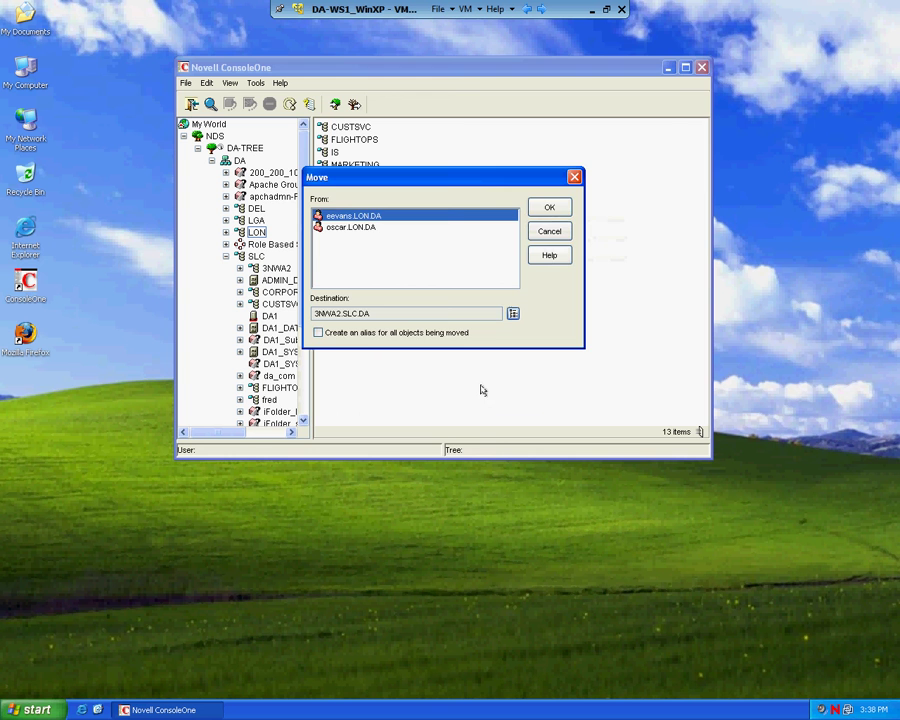
{"action": "left_click", "coordinate": [549, 207]}
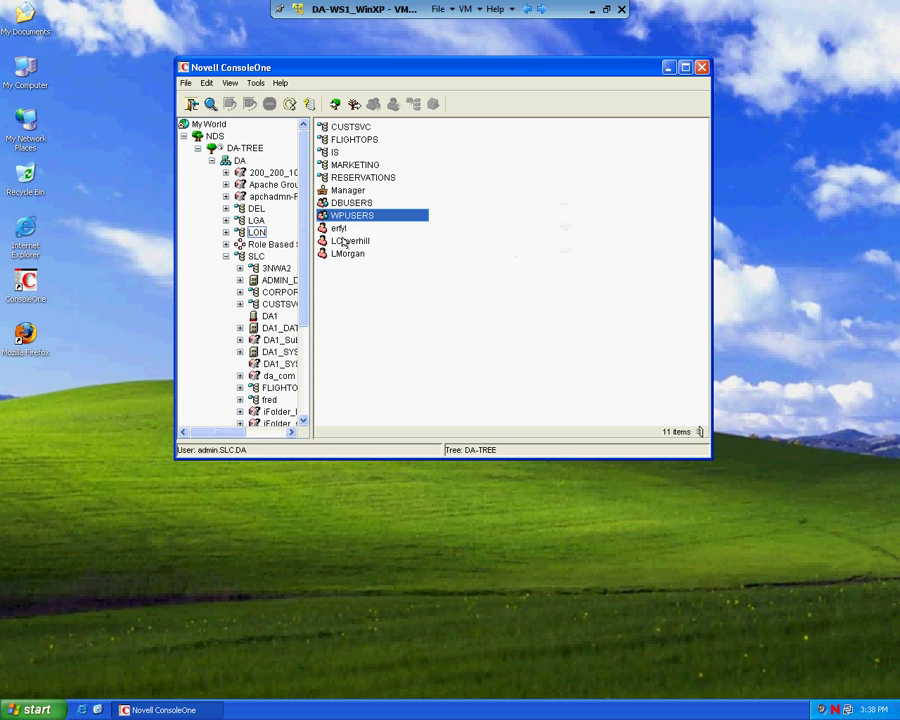
{"action": "left_click", "coordinate": [276, 268]}
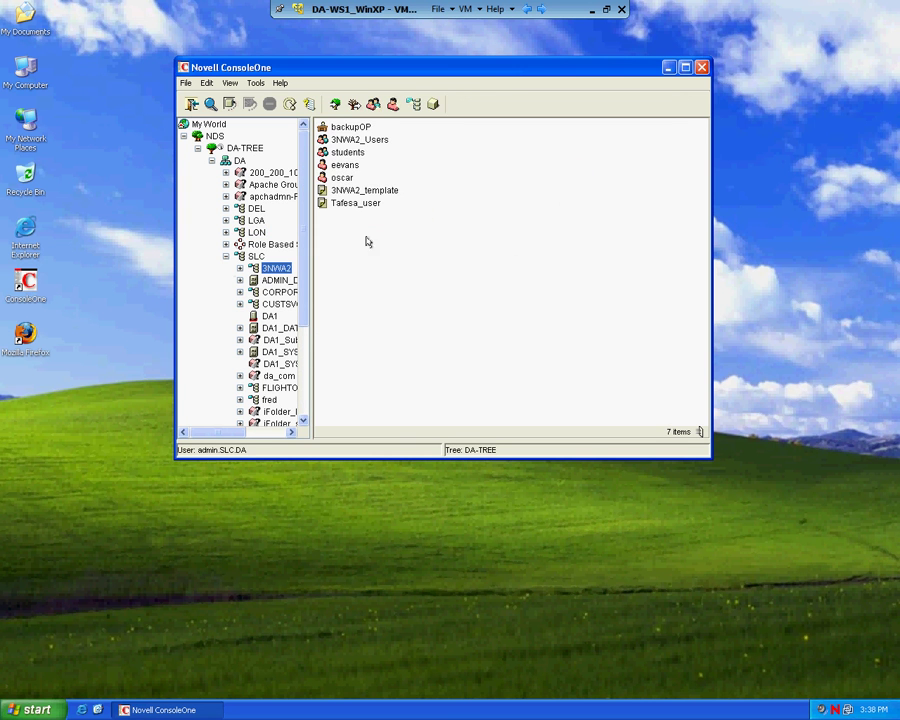
{"action": "left_click", "coordinate": [338, 178]}
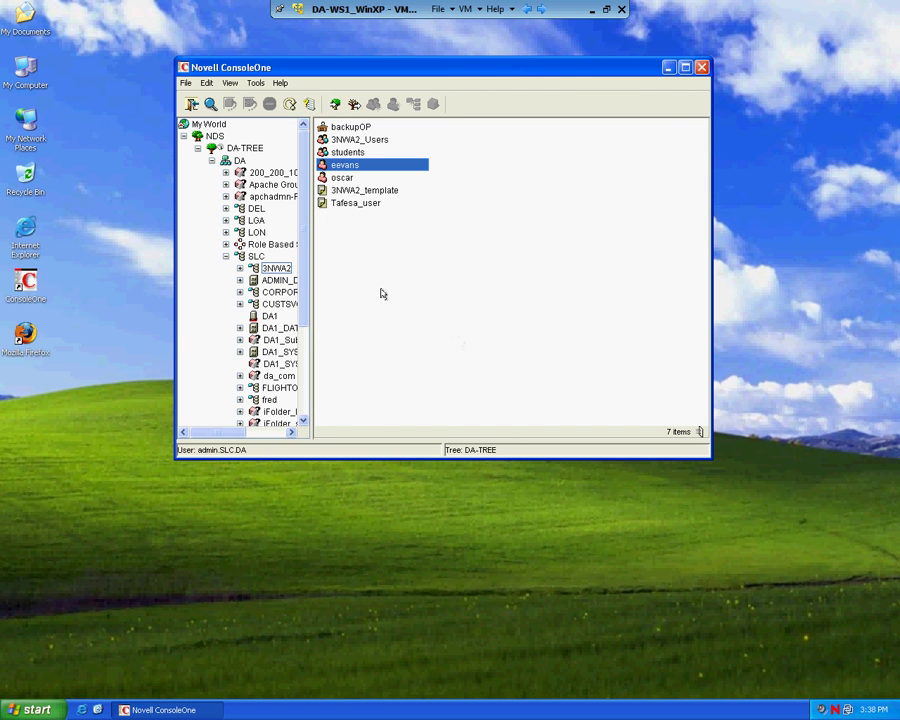
{"action": "left_click", "coordinate": [346, 203]}
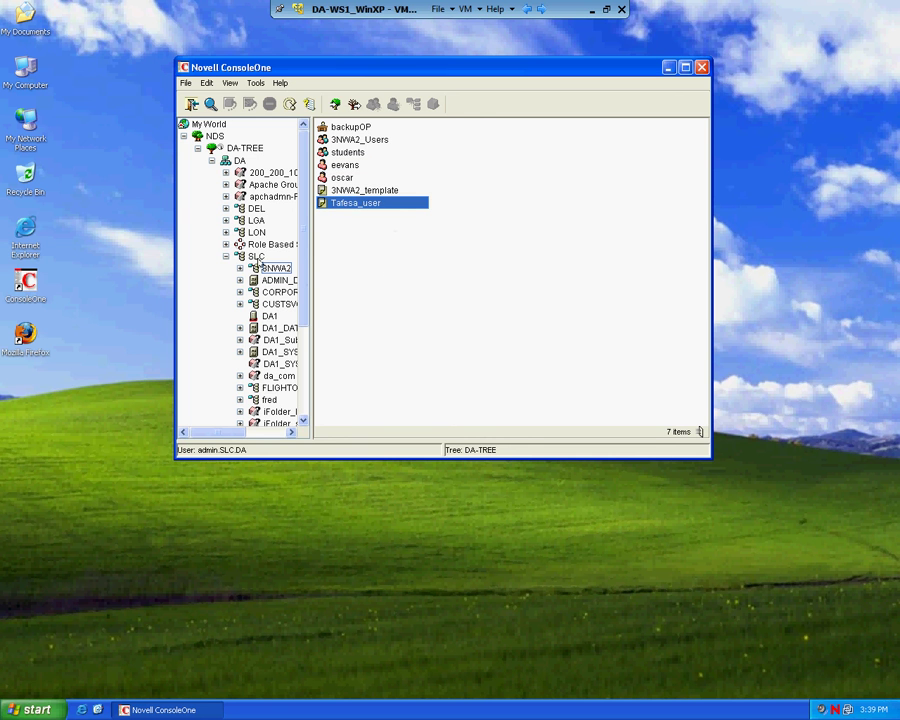
- Delete the user oscar from 3NWA2, confirming the deletion
{"action": "left_click", "coordinate": [257, 257]}
{"action": "left_click", "coordinate": [276, 268]}
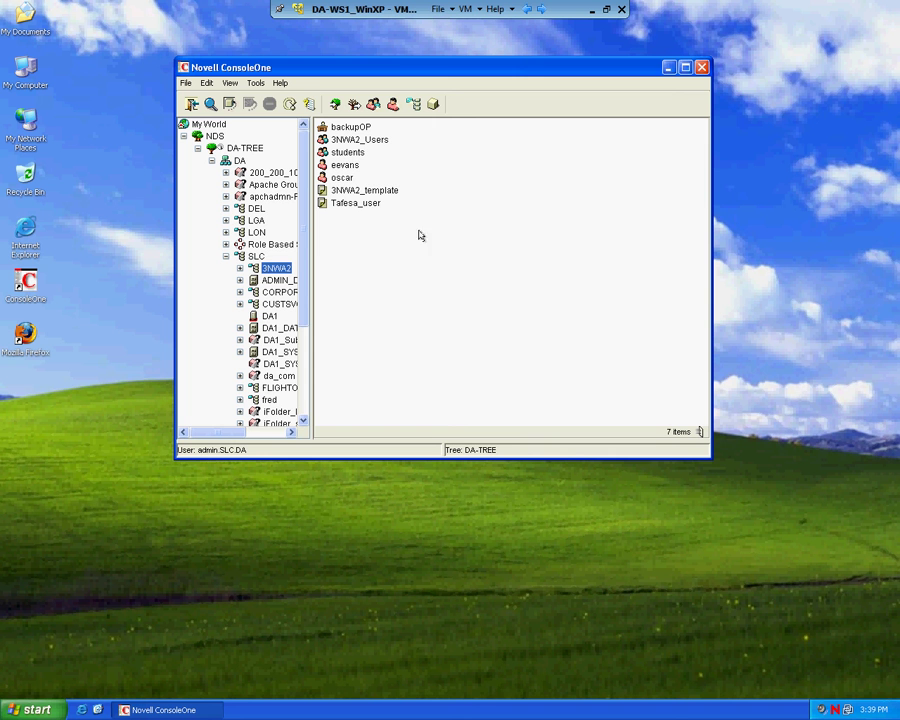
{"action": "left_click", "coordinate": [342, 178]}
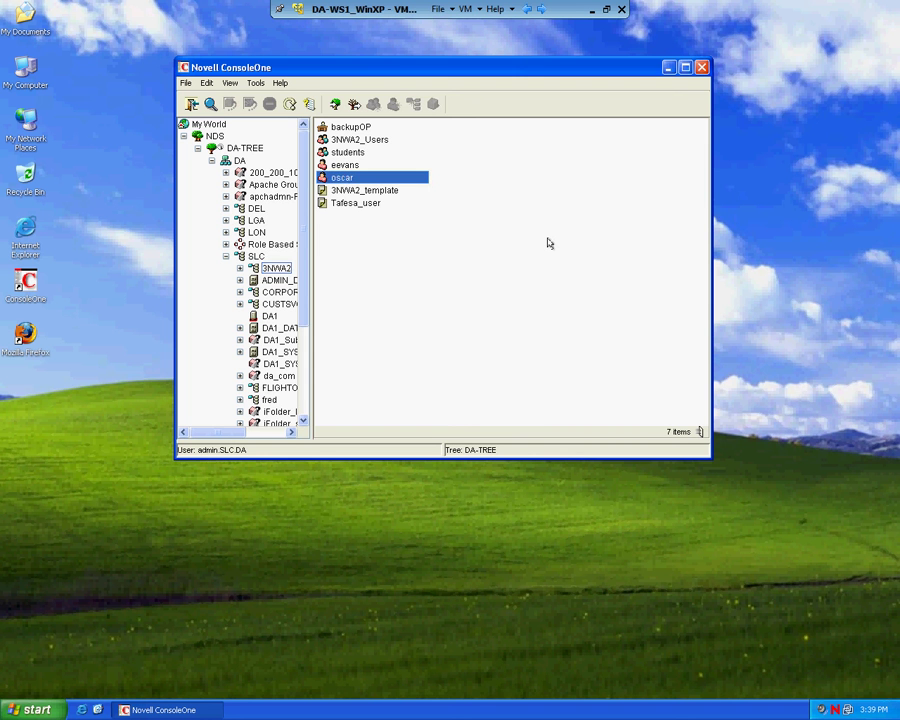
{"action": "key", "text": "Delete"}
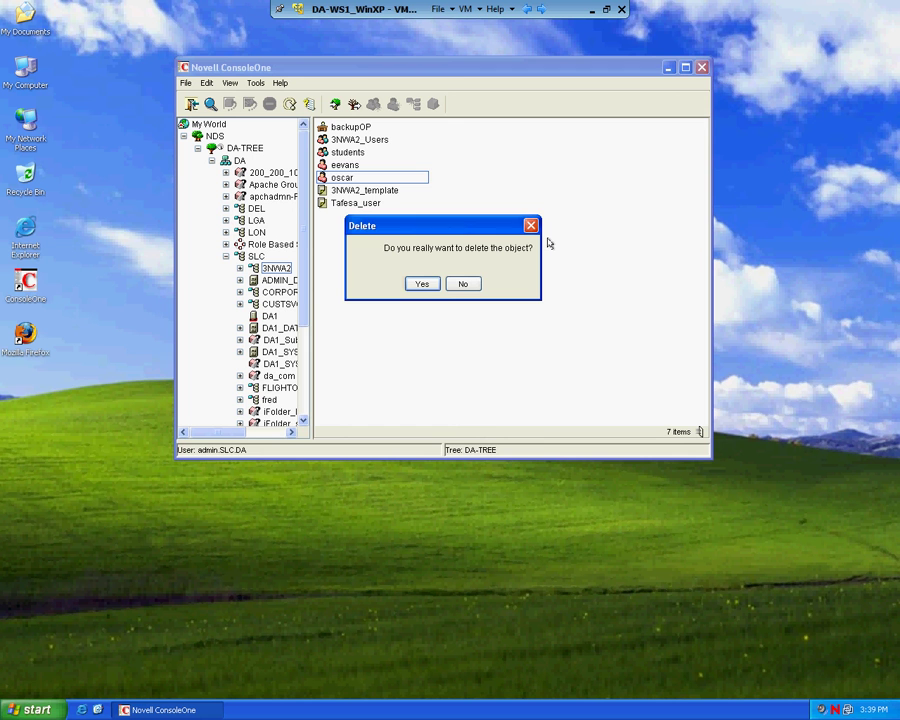
{"action": "left_click", "coordinate": [422, 283]}
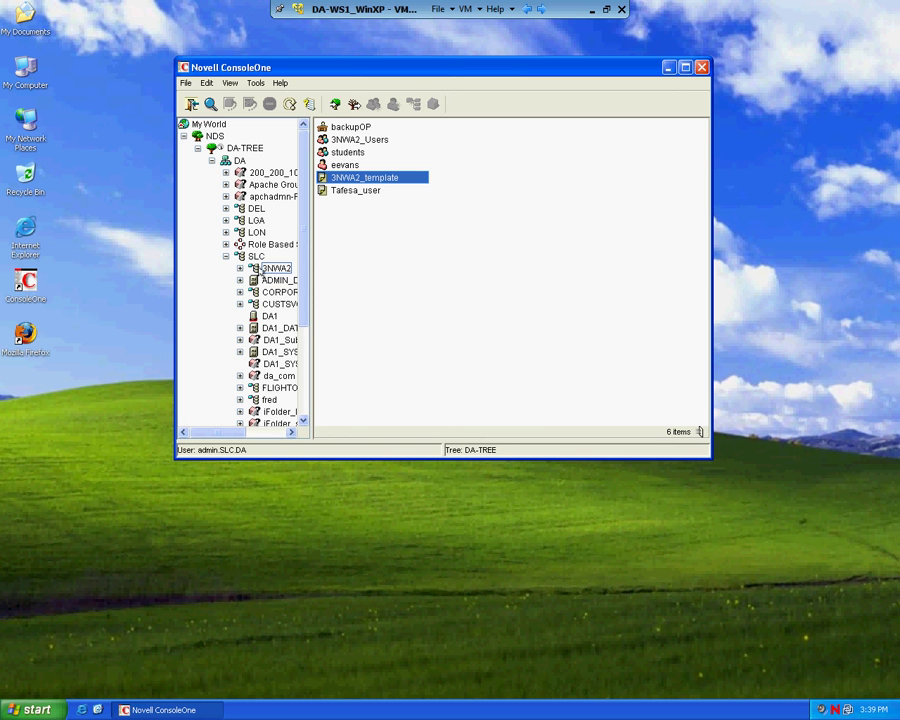
- Select all six 3NWA2 objects and move them to SLC.DA
{"action": "left_click", "coordinate": [260, 268]}
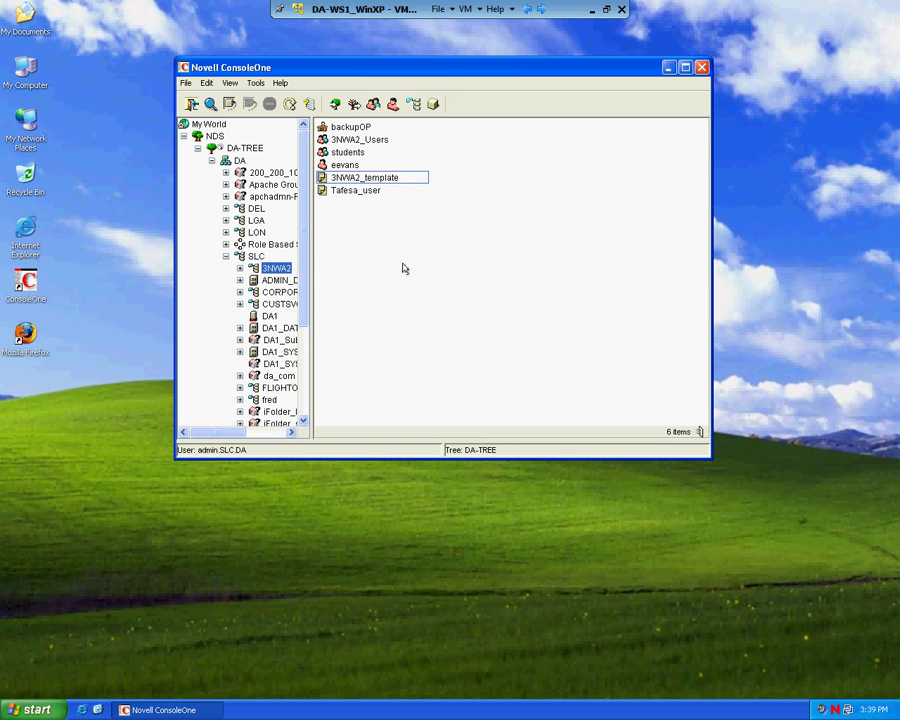
{"action": "left_click", "coordinate": [351, 193]}
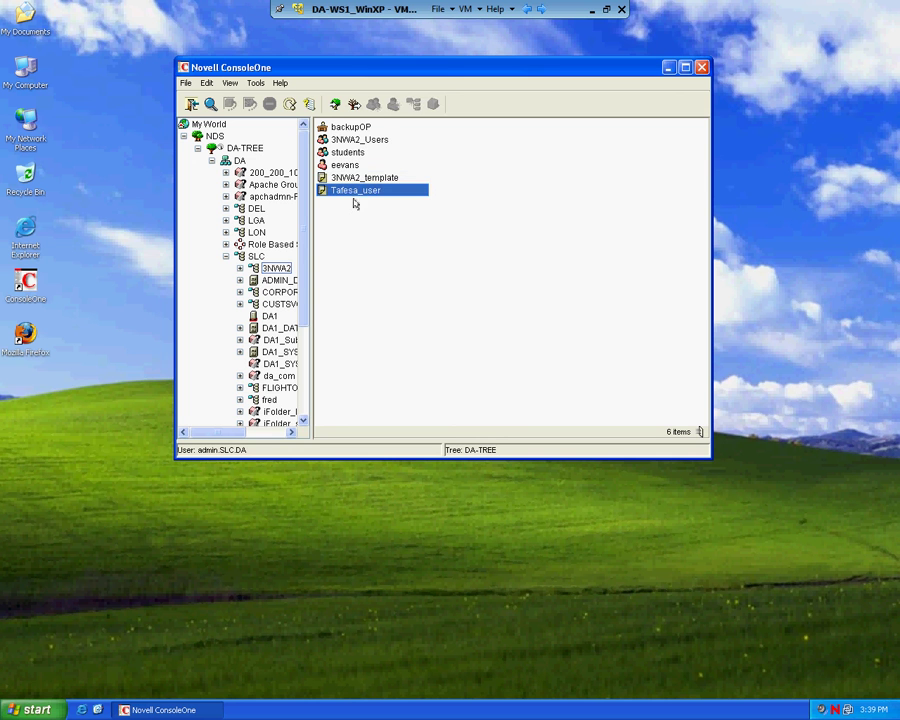
{"action": "left_click", "coordinate": [351, 127], "text": "shift"}
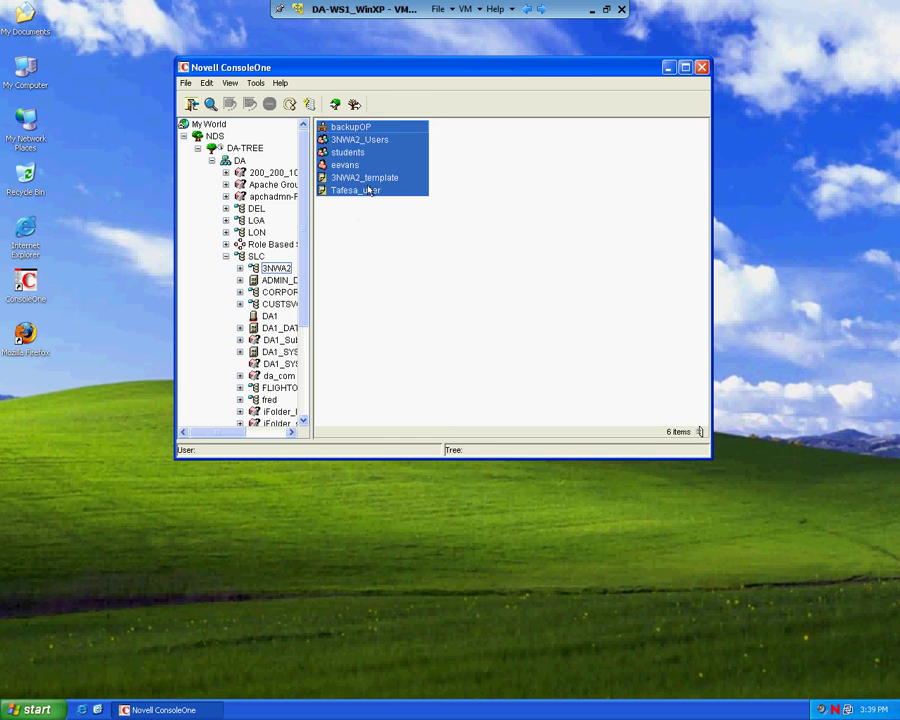
{"action": "right_click", "coordinate": [369, 191]}
{"action": "left_click", "coordinate": [436, 208]}
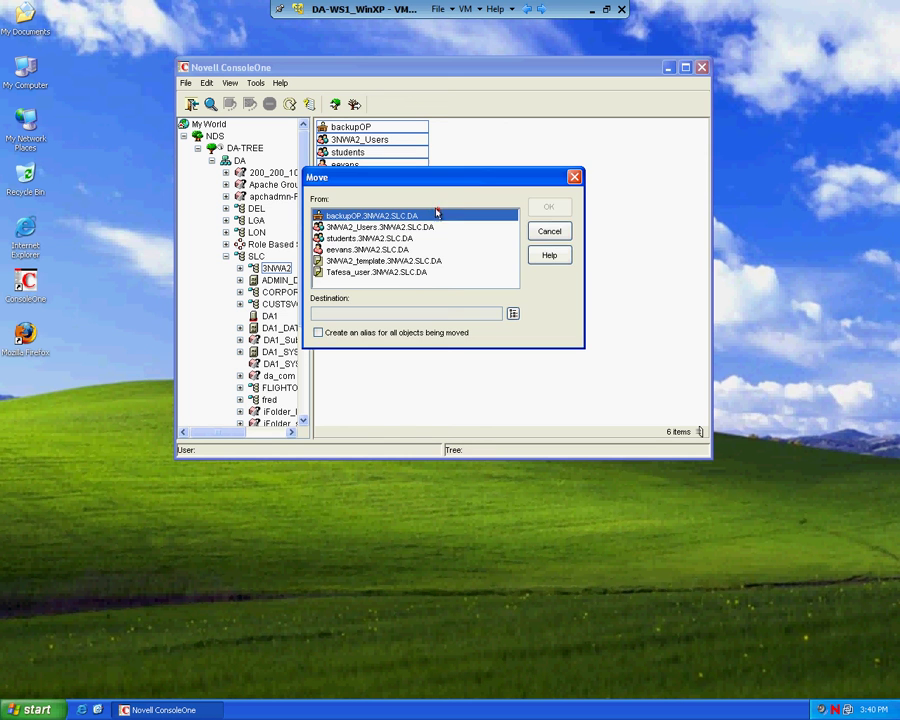
{"action": "left_click", "coordinate": [513, 313]}
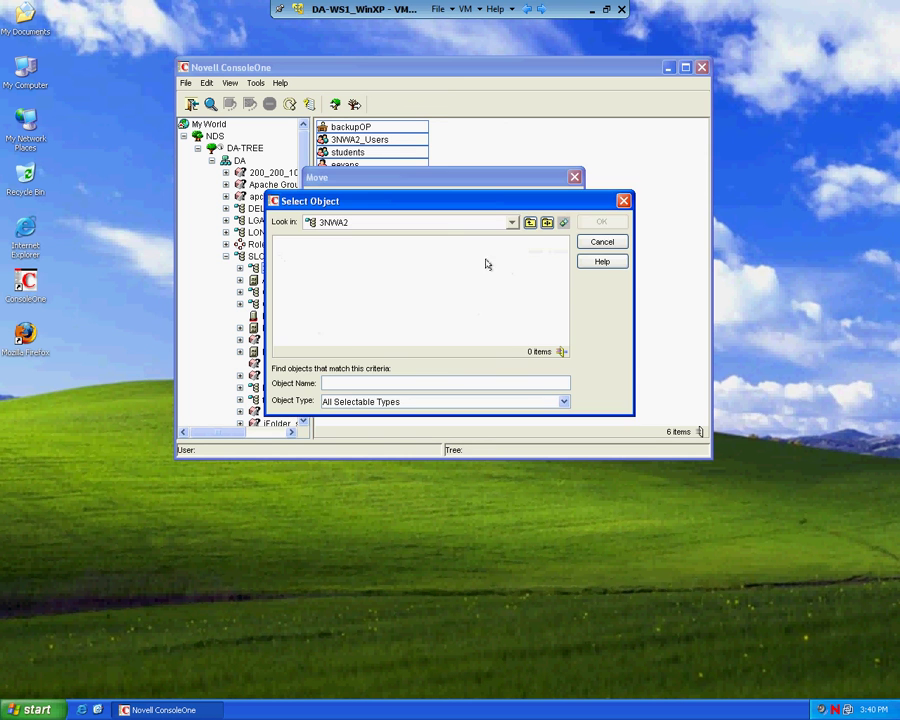
{"action": "left_click", "coordinate": [530, 222]}
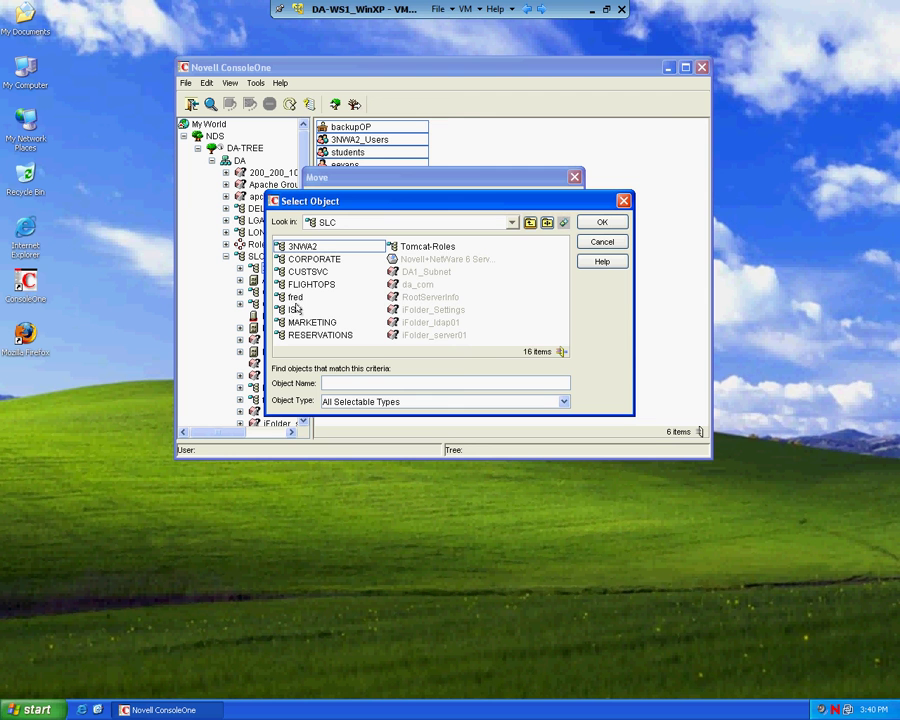
{"action": "left_click", "coordinate": [530, 222]}
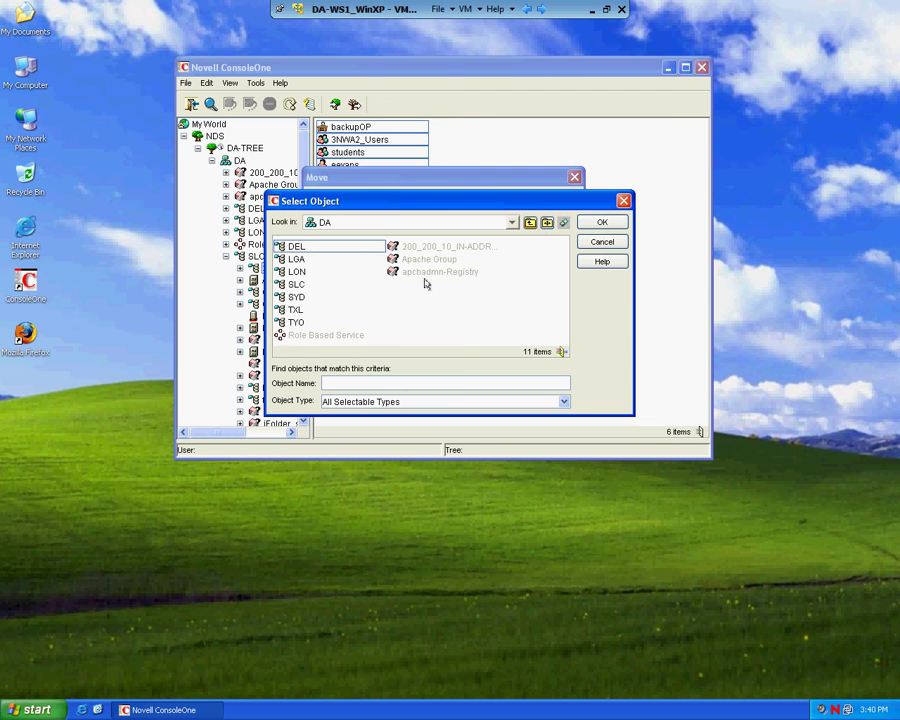
{"action": "left_click", "coordinate": [296, 285]}
{"action": "left_click", "coordinate": [602, 223]}
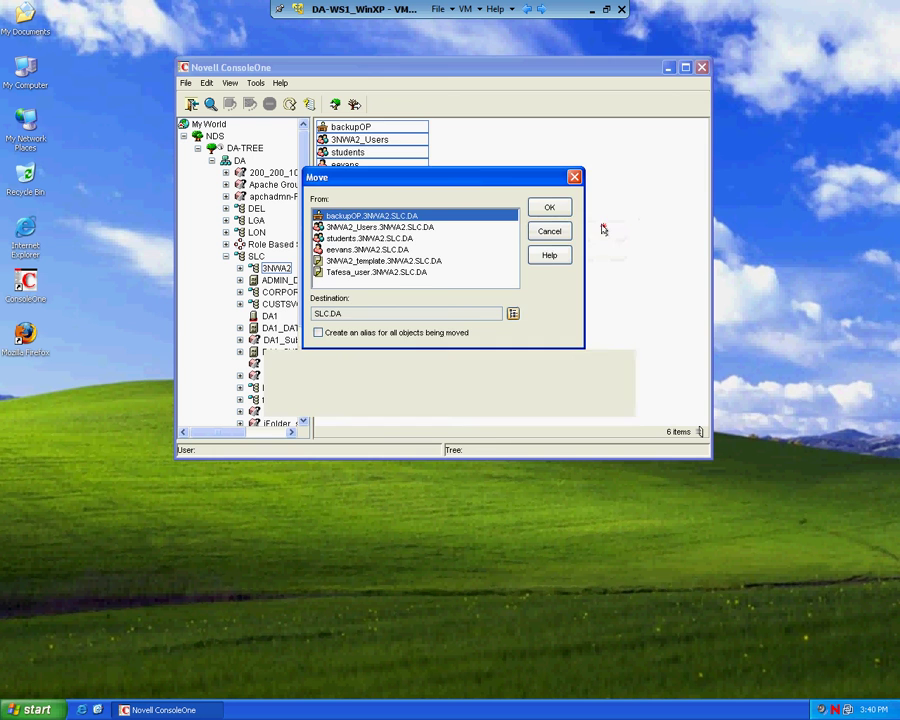
{"action": "left_click", "coordinate": [549, 208]}
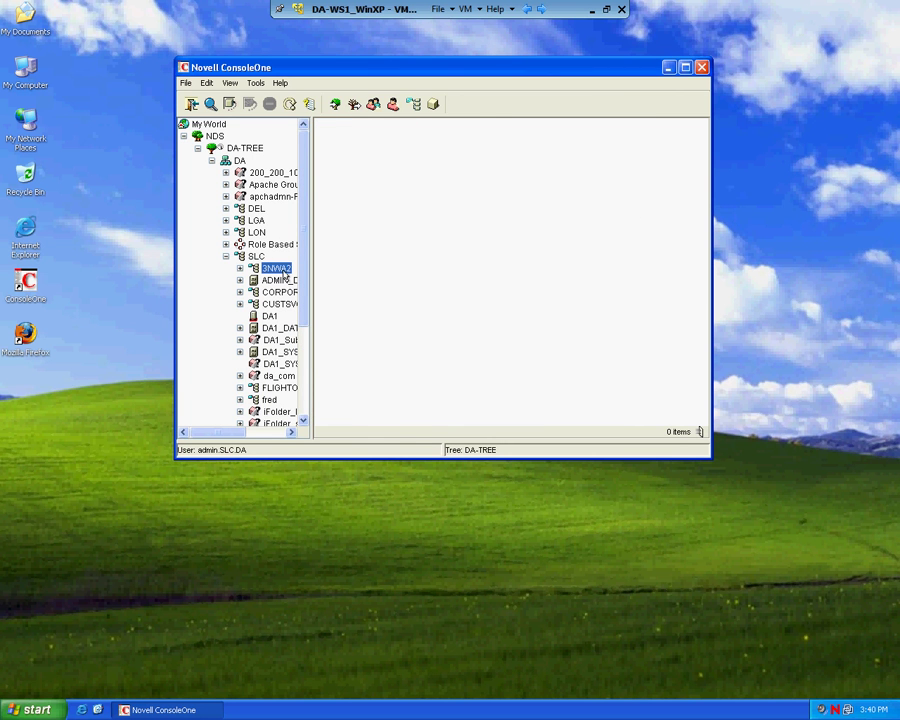
- Try deleting the 3NWA2 container in SLC, dismiss error -637, and restore the VM to full screen
{"action": "left_click", "coordinate": [256, 256]}
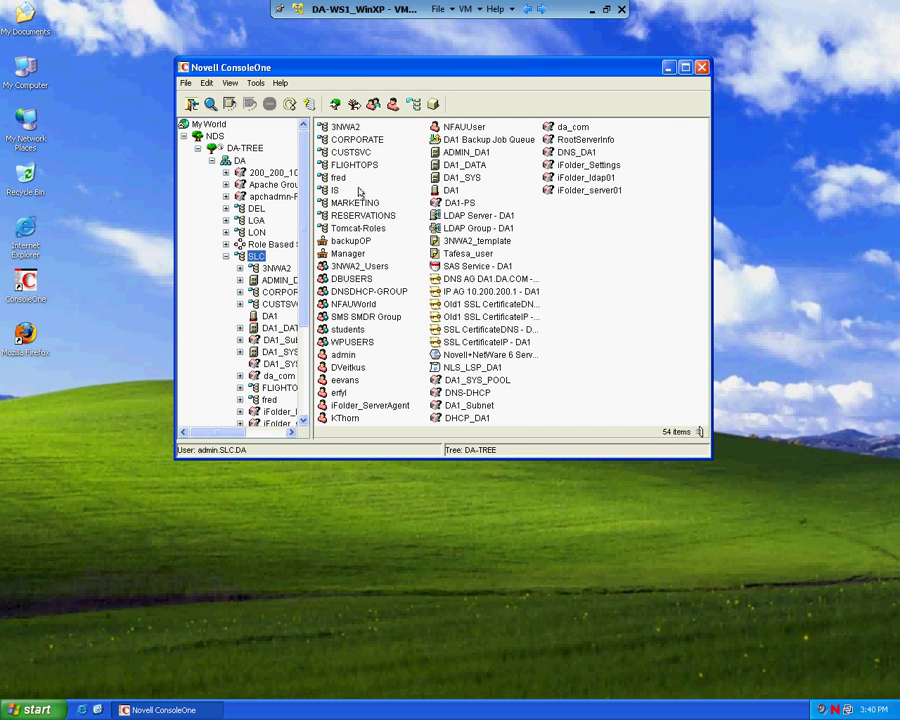
{"action": "key", "text": "Delete"}
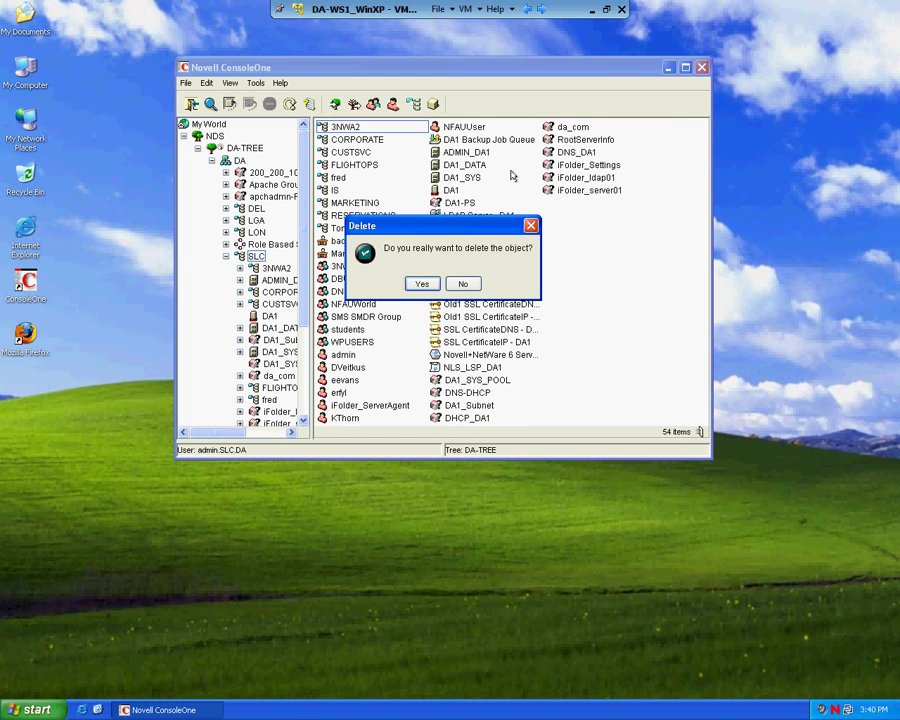
{"action": "key", "text": "Return"}
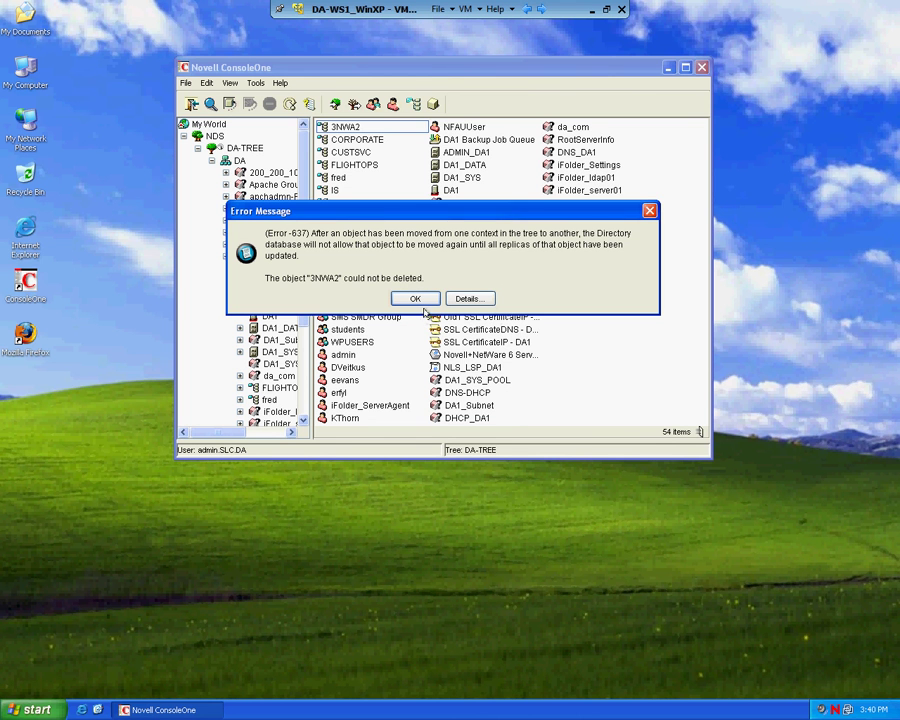
{"action": "left_click", "coordinate": [419, 298]}
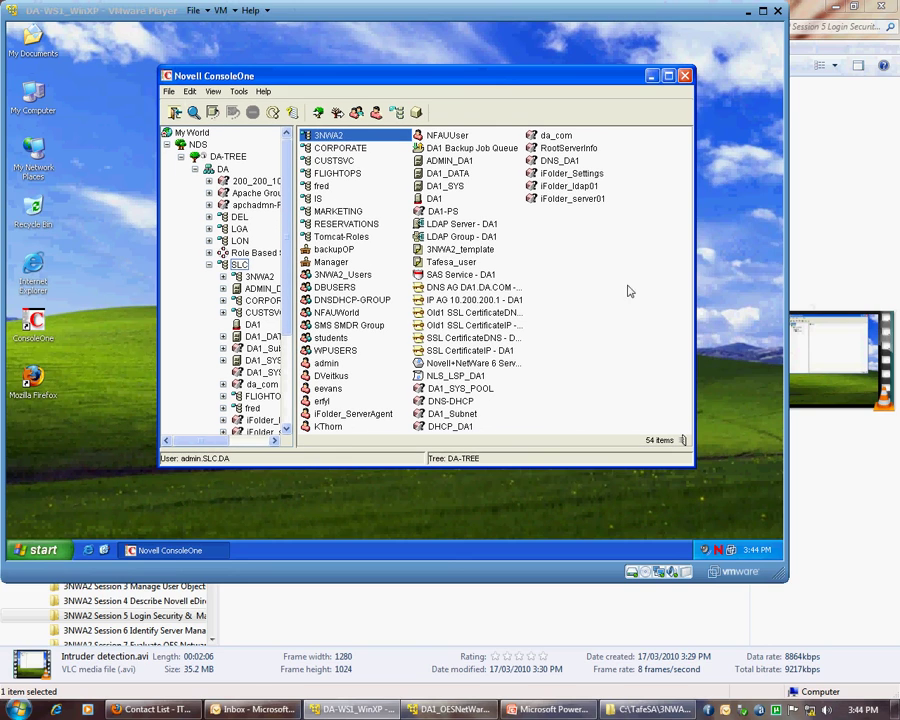
{"action": "key", "text": "ctrl+alt+Return"}
{"action": "left_click", "coordinate": [764, 12]}
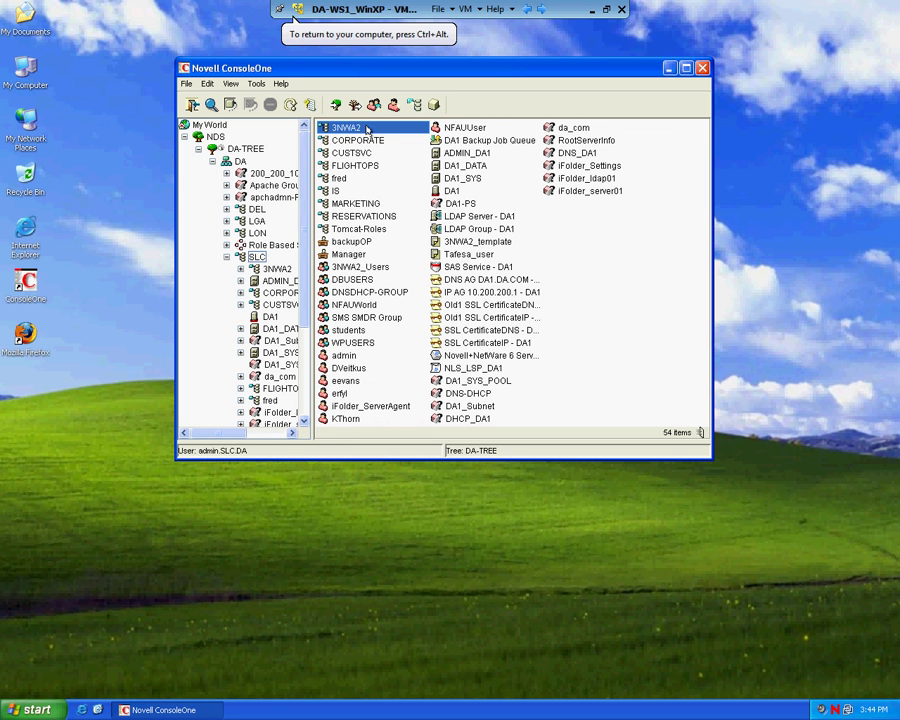
- Delete the empty 3NWA2 container so SLC lists 53 items, then reselect SLC
{"action": "key", "text": "Delete"}
{"action": "key", "text": "Return"}
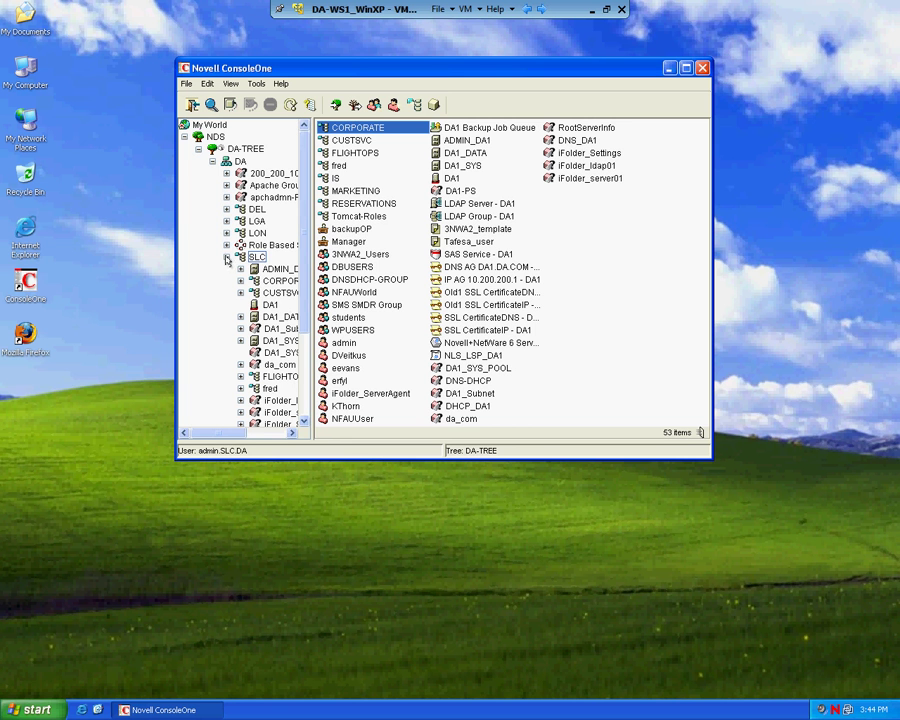
{"action": "left_click", "coordinate": [254, 257]}
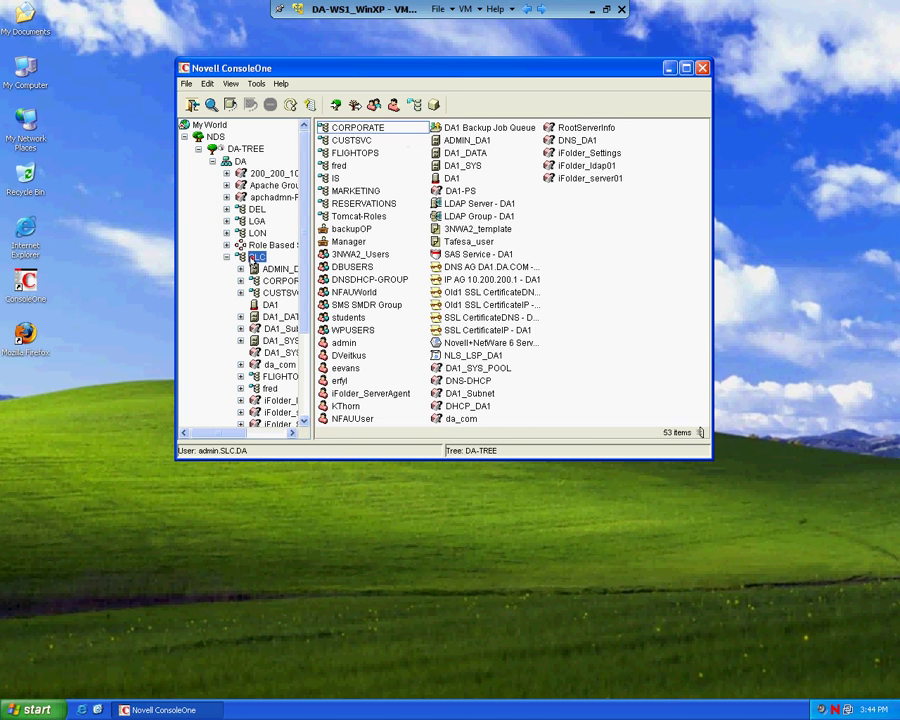
- Add an organizational unit called 'testing' to SLC, bringing it to 54 items
{"action": "left_click", "coordinate": [415, 106]}
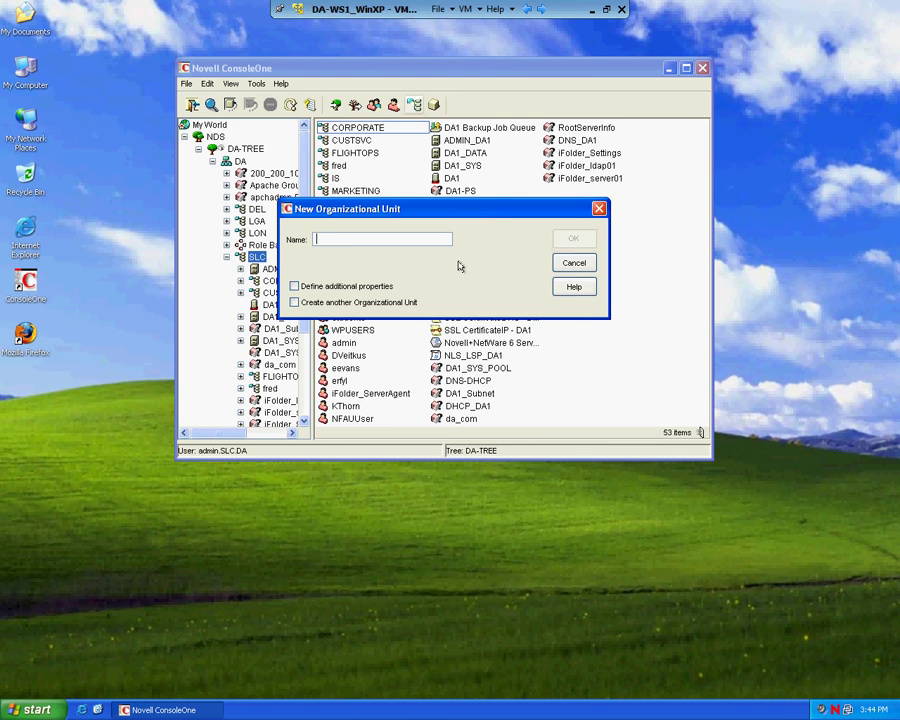
{"action": "type", "text": "testing"}
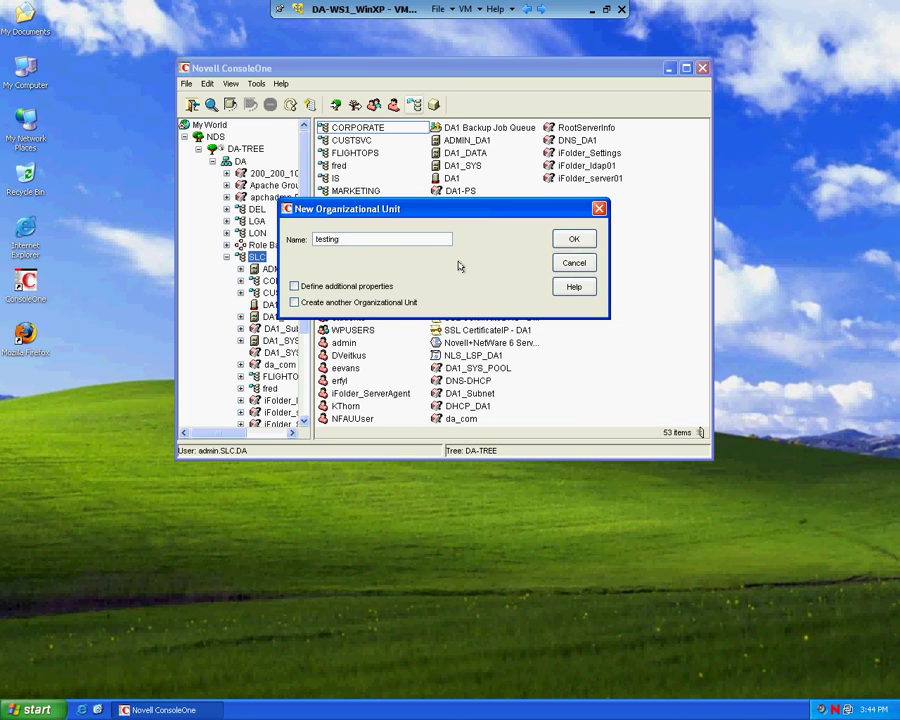
{"action": "left_click", "coordinate": [570, 239]}
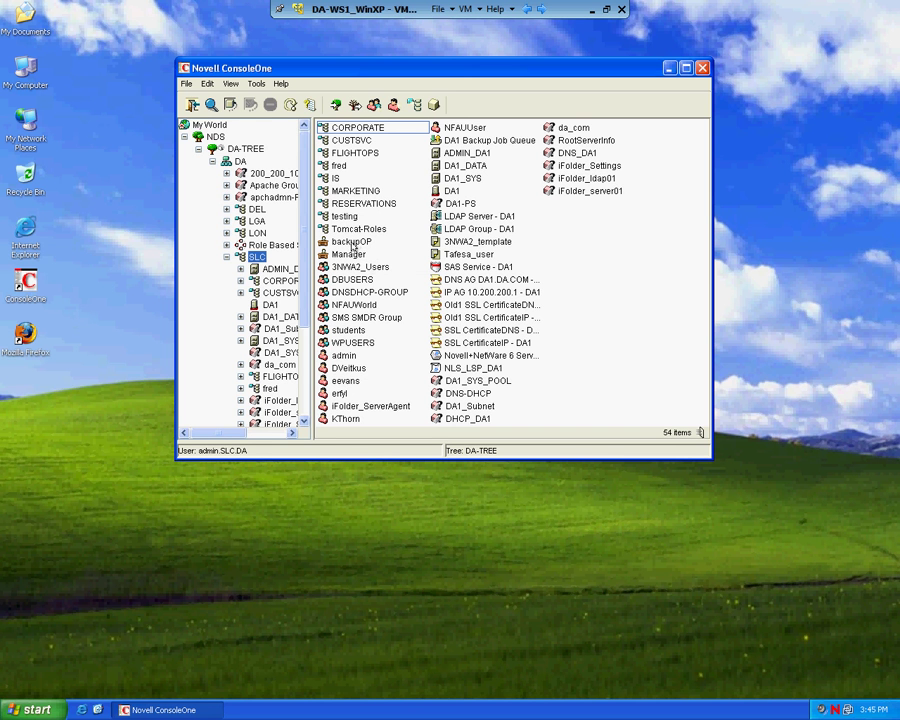
- Select backupOP, students, 3NWA2_template and three user objects in SLC
{"action": "left_click", "coordinate": [351, 243]}
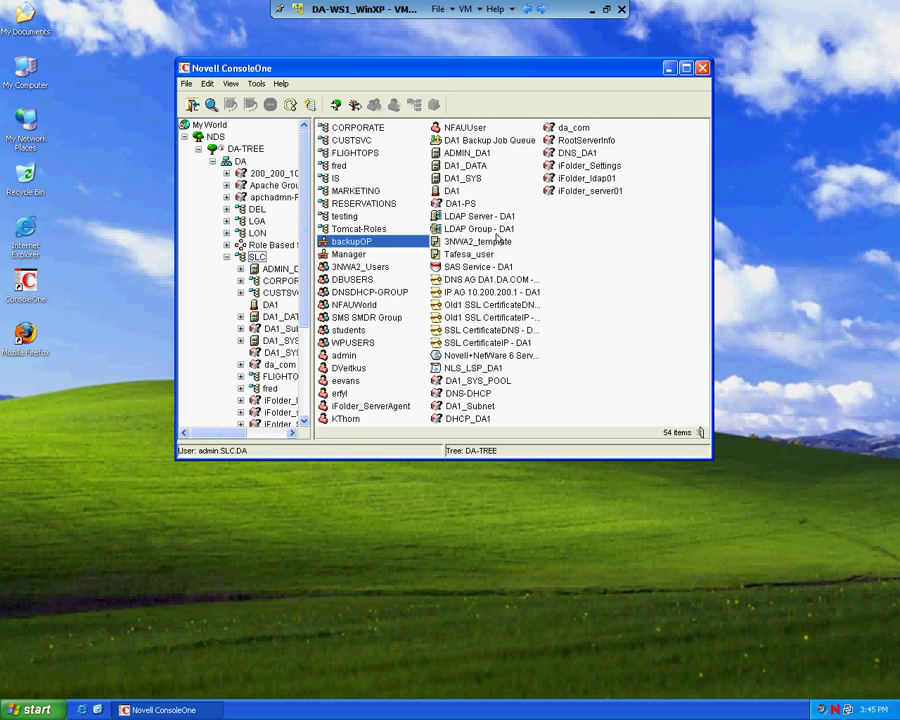
{"action": "left_click", "coordinate": [345, 381], "text": "ctrl"}
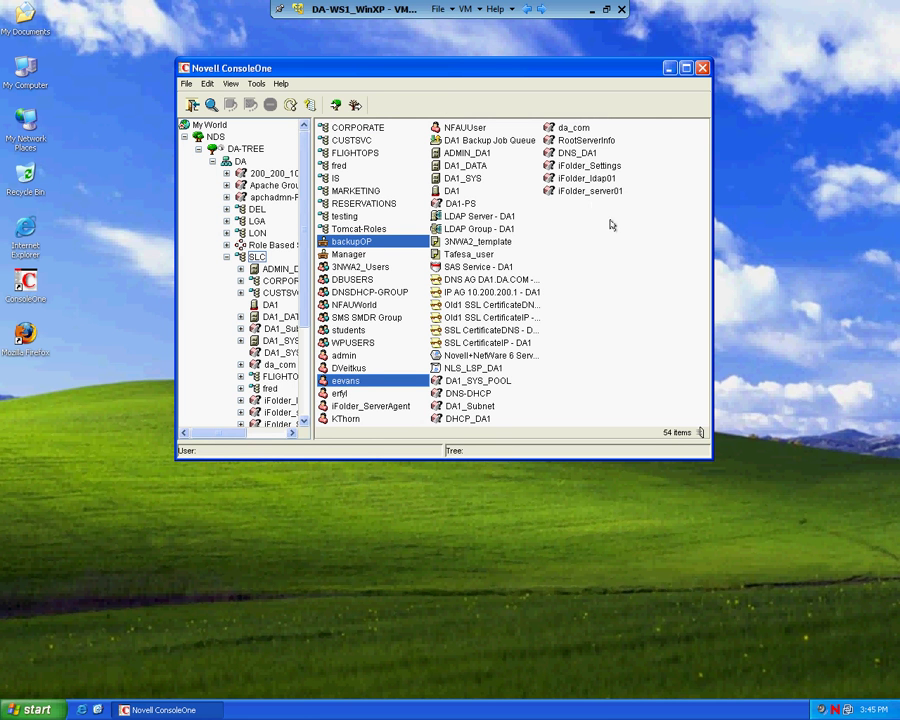
{"action": "left_click", "coordinate": [380, 393], "text": "ctrl"}
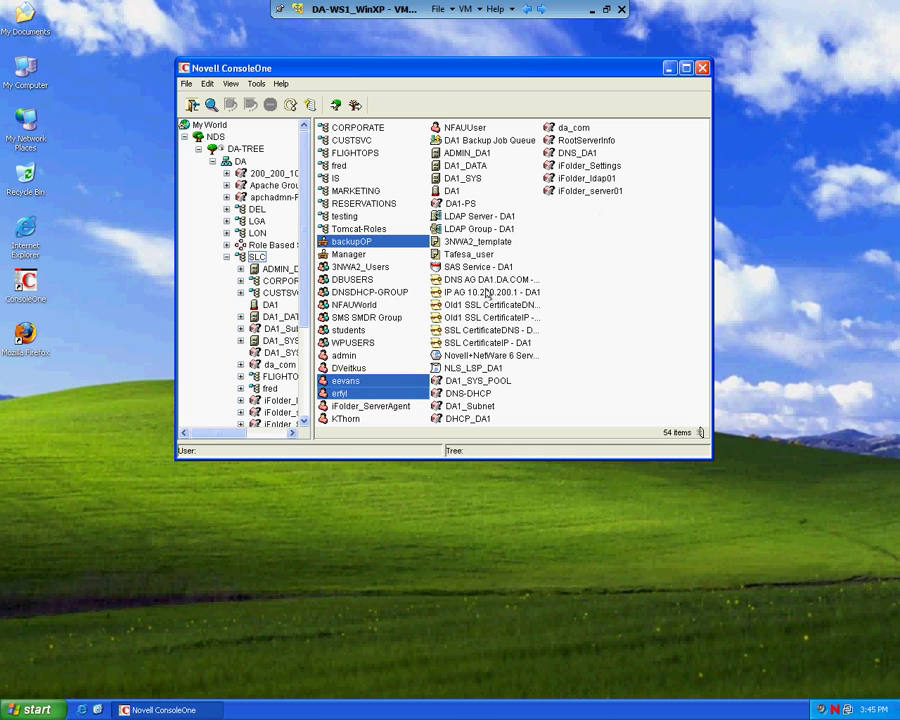
{"action": "left_click", "coordinate": [350, 330], "text": "ctrl"}
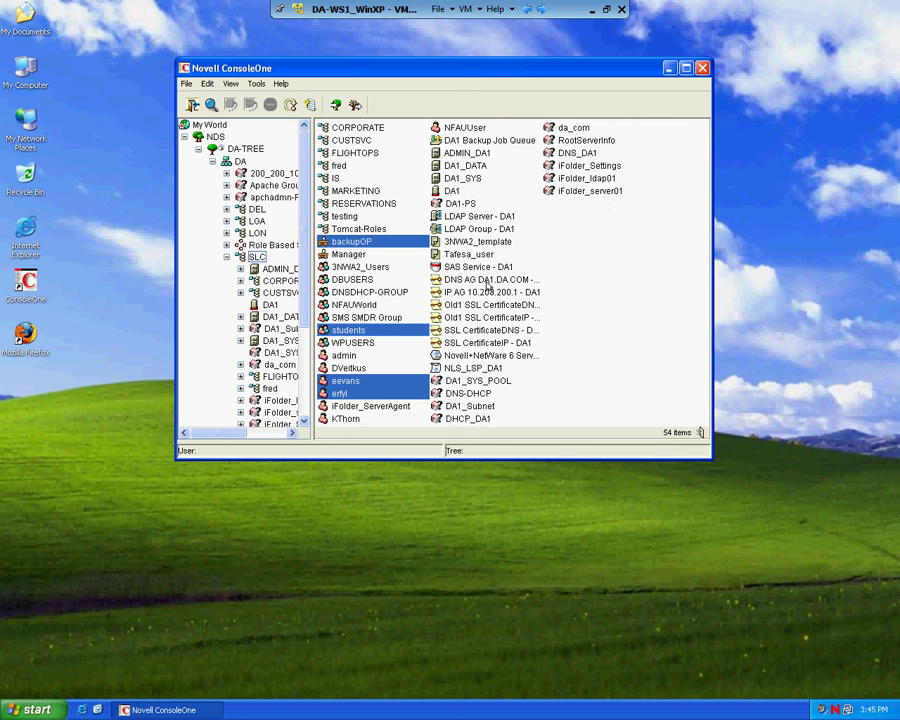
{"action": "left_click", "coordinate": [476, 241], "text": "ctrl"}
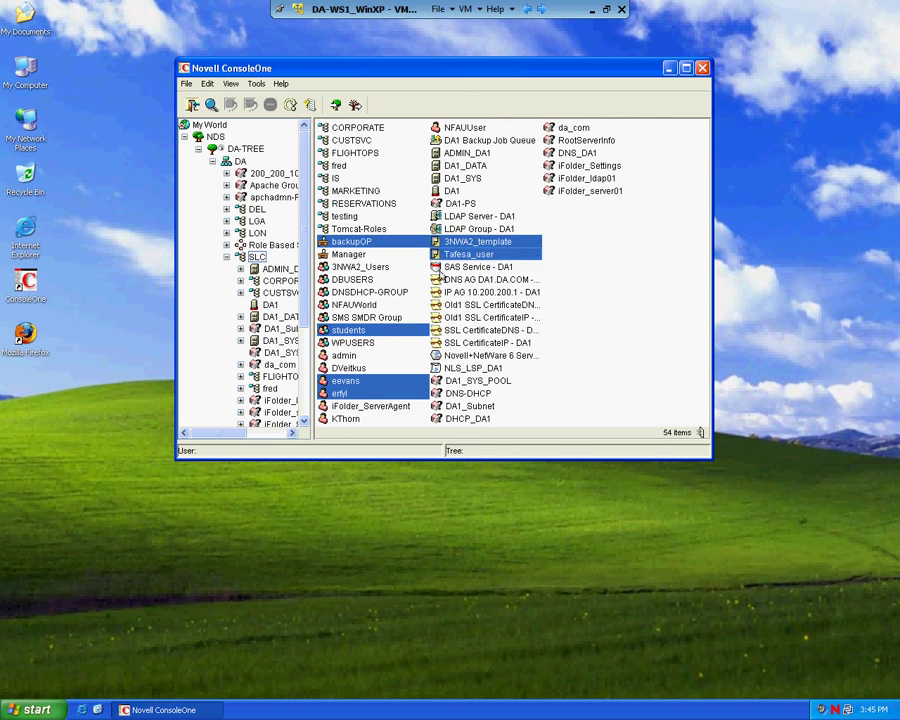
- Move the six selected objects into the testing container and collapse SLC
{"action": "right_click", "coordinate": [476, 258]}
{"action": "left_click", "coordinate": [495, 273]}
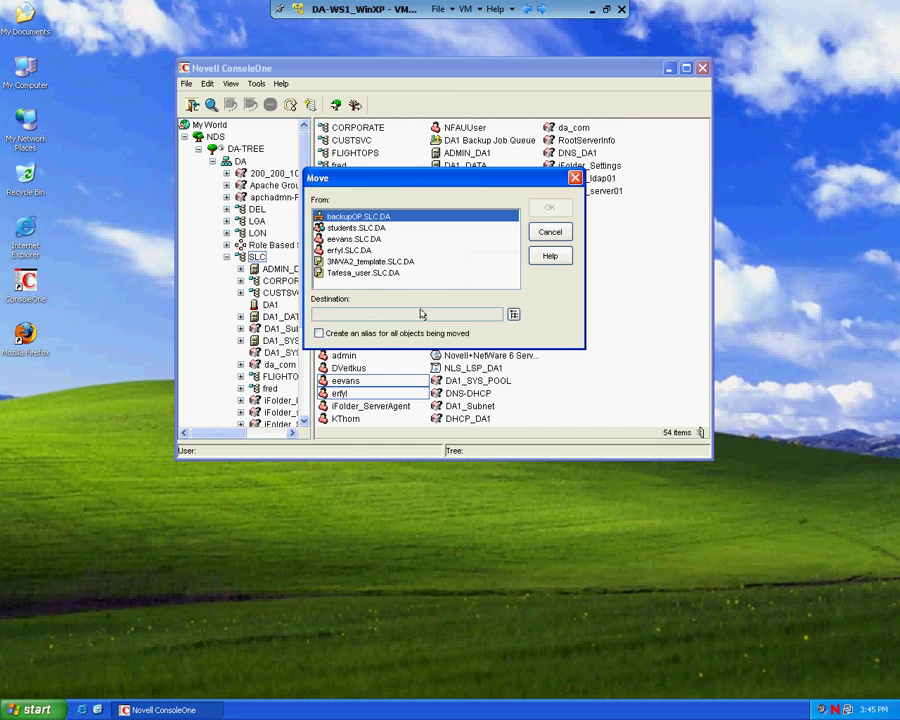
{"action": "left_click", "coordinate": [513, 314]}
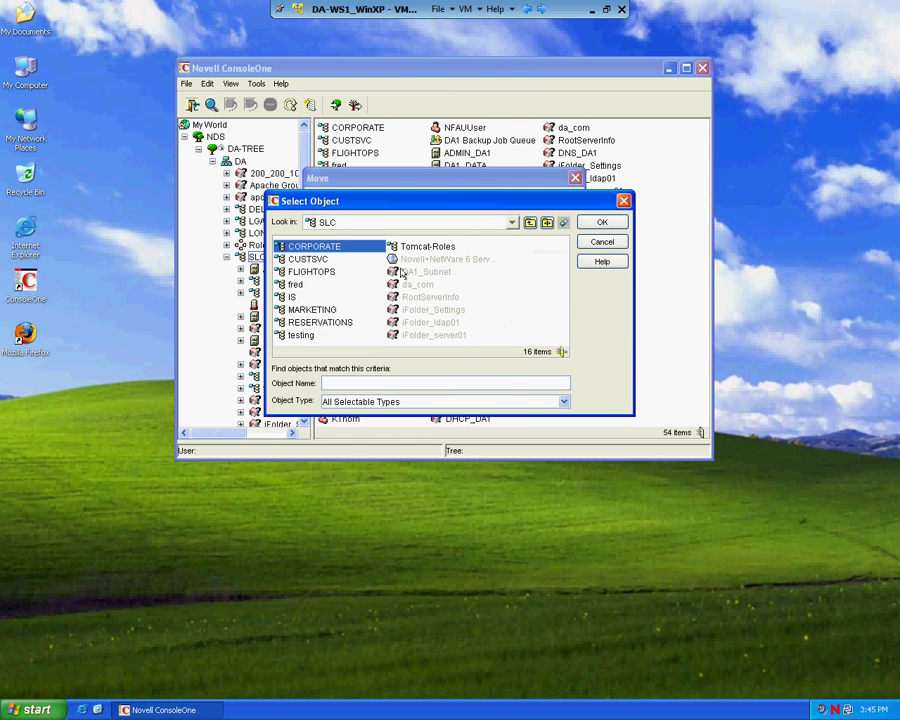
{"action": "left_click", "coordinate": [300, 335]}
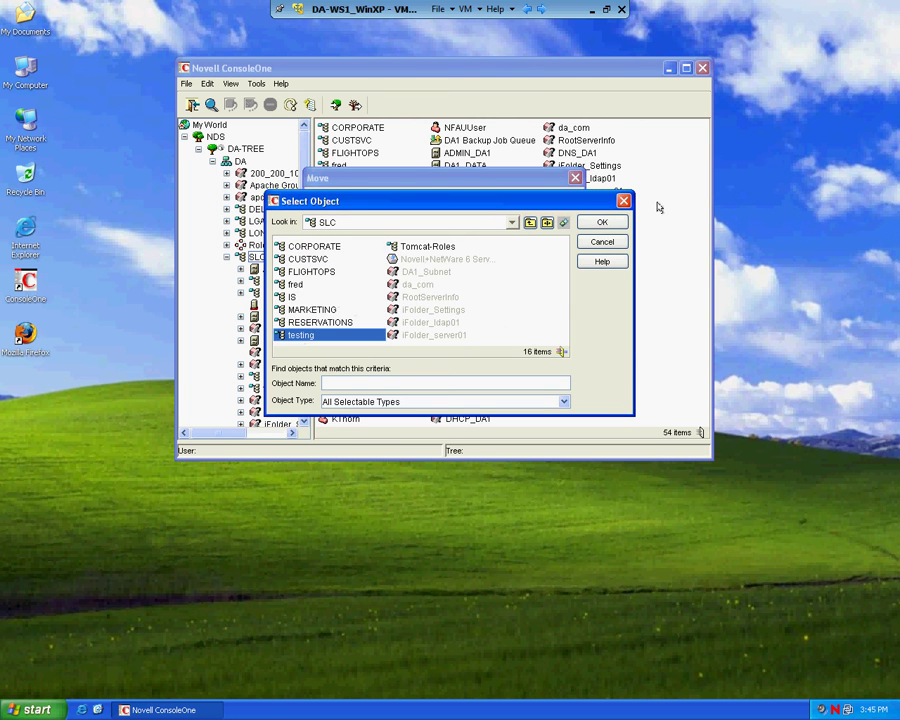
{"action": "left_click", "coordinate": [602, 222]}
{"action": "left_click", "coordinate": [553, 210]}
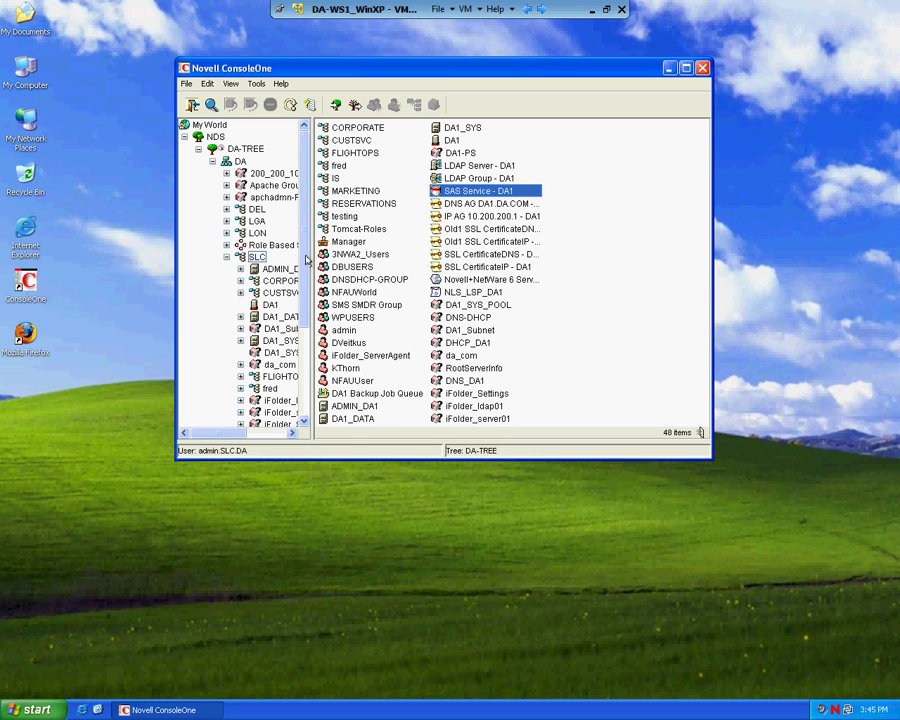
{"action": "left_click", "coordinate": [227, 258]}
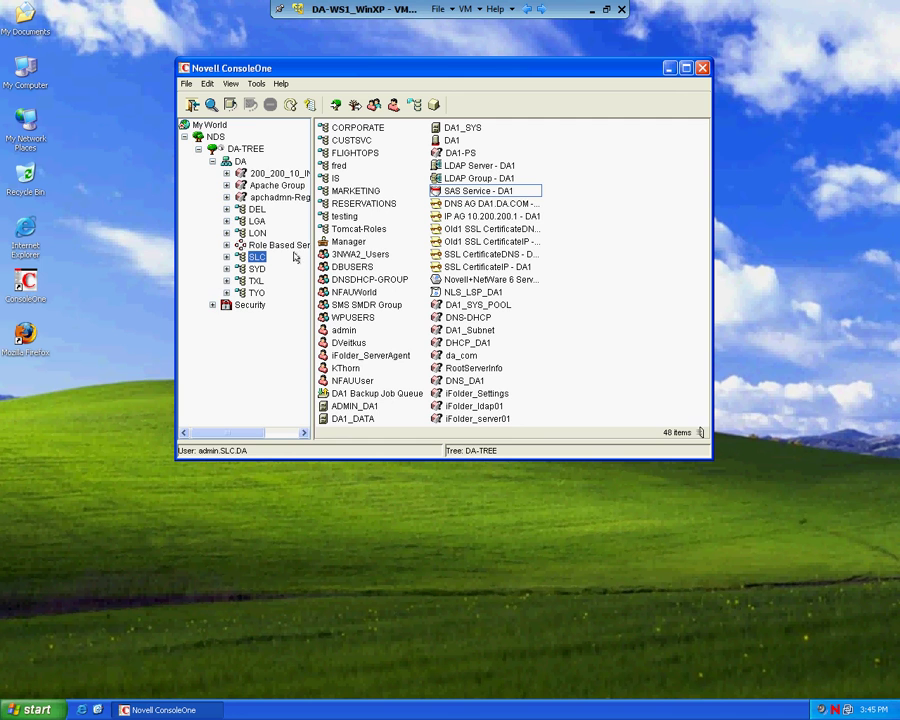
- Create a partition at testing with DA1.SLC.DA as Master replica, and widen the tree pane
{"action": "left_click", "coordinate": [227, 257]}
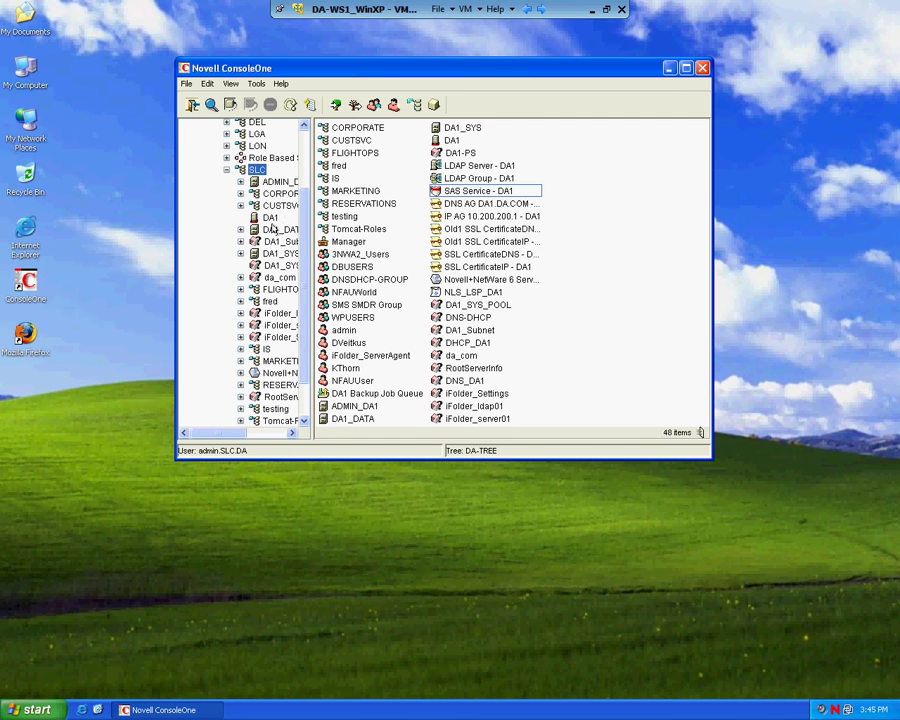
{"action": "left_click", "coordinate": [272, 408]}
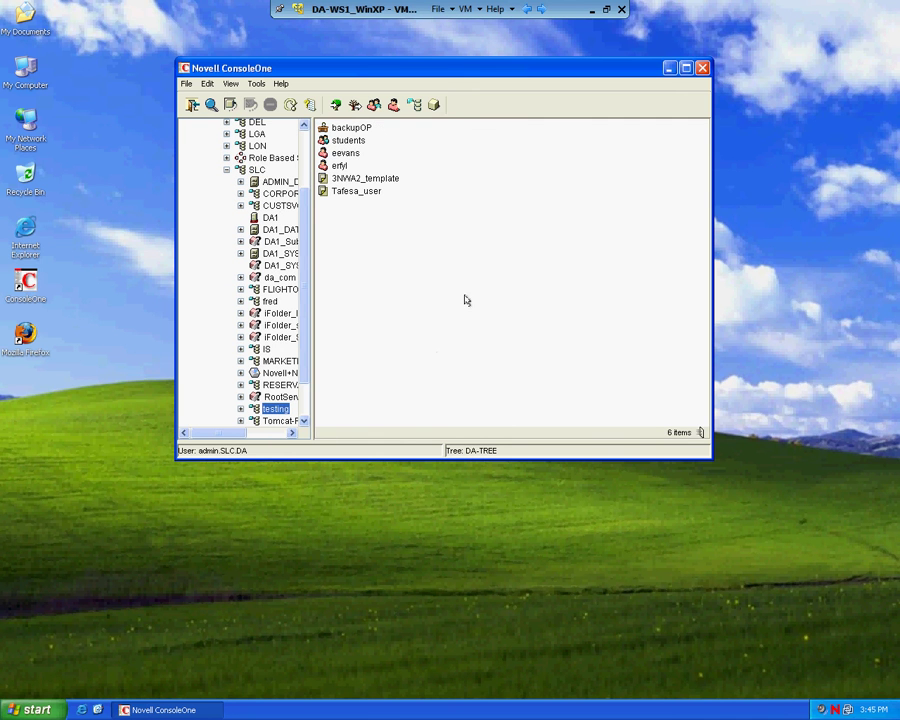
{"action": "left_click", "coordinate": [231, 84]}
{"action": "left_click", "coordinate": [252, 112]}
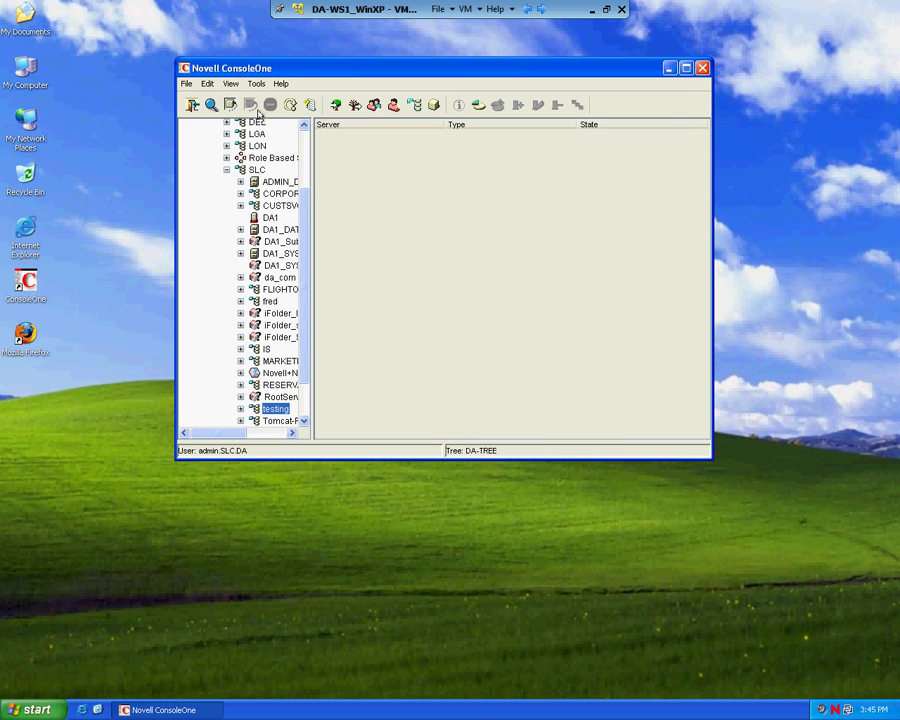
{"action": "left_click", "coordinate": [478, 105]}
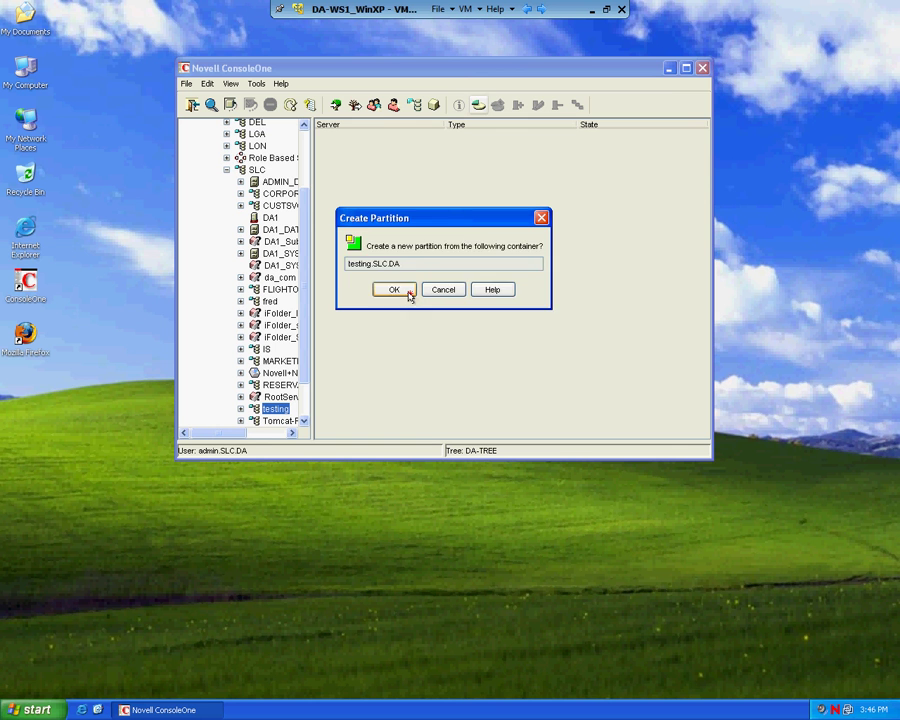
{"action": "left_click", "coordinate": [409, 294]}
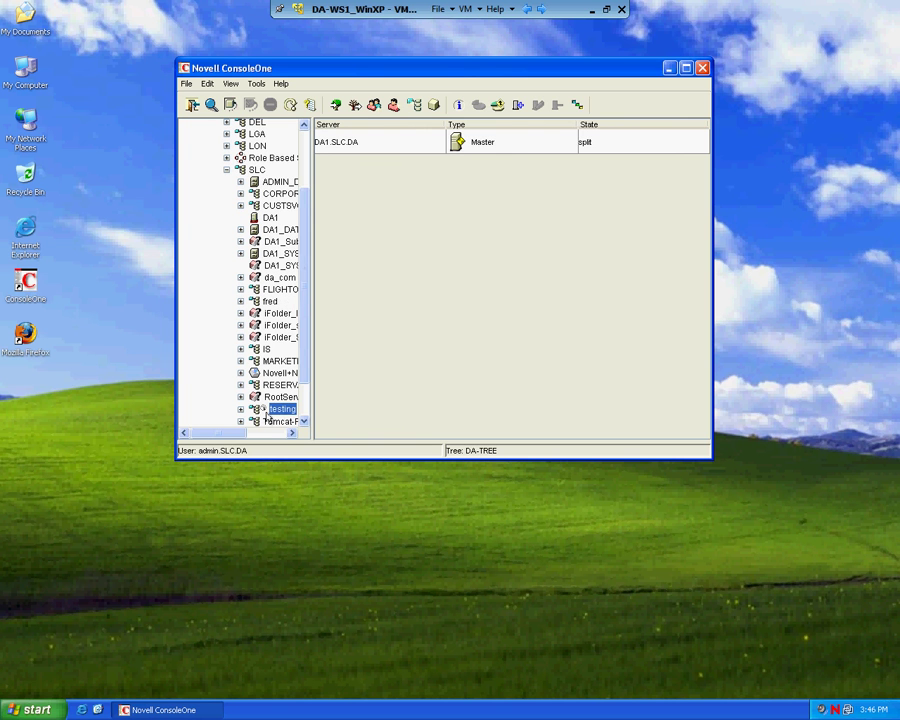
{"action": "left_click_drag", "start_coordinate": [310, 408], "coordinate": [381, 408]}
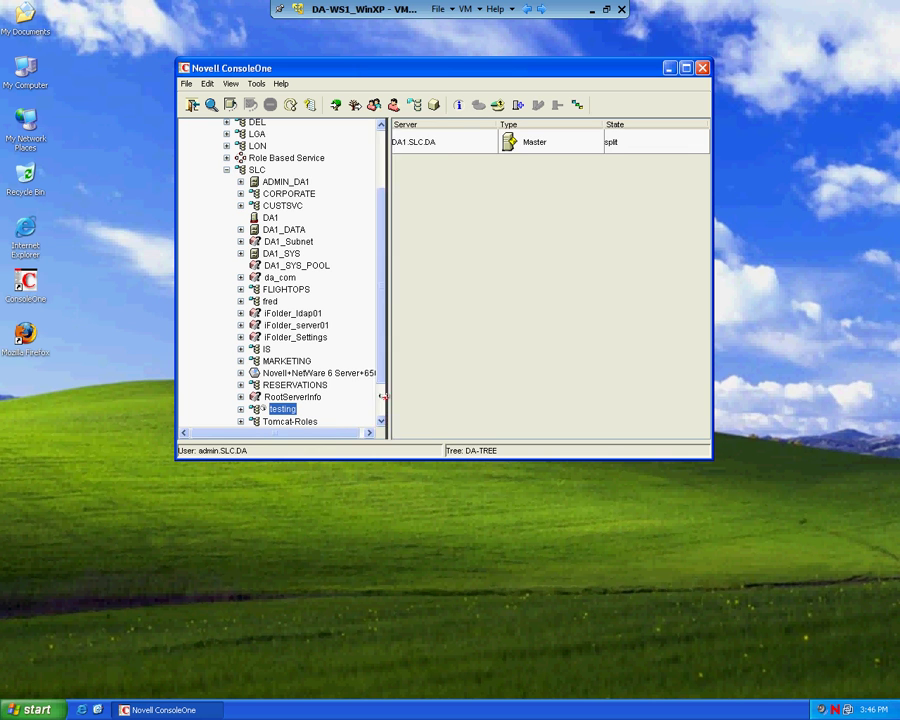
{"action": "left_click_drag", "start_coordinate": [388, 396], "coordinate": [366, 398]}
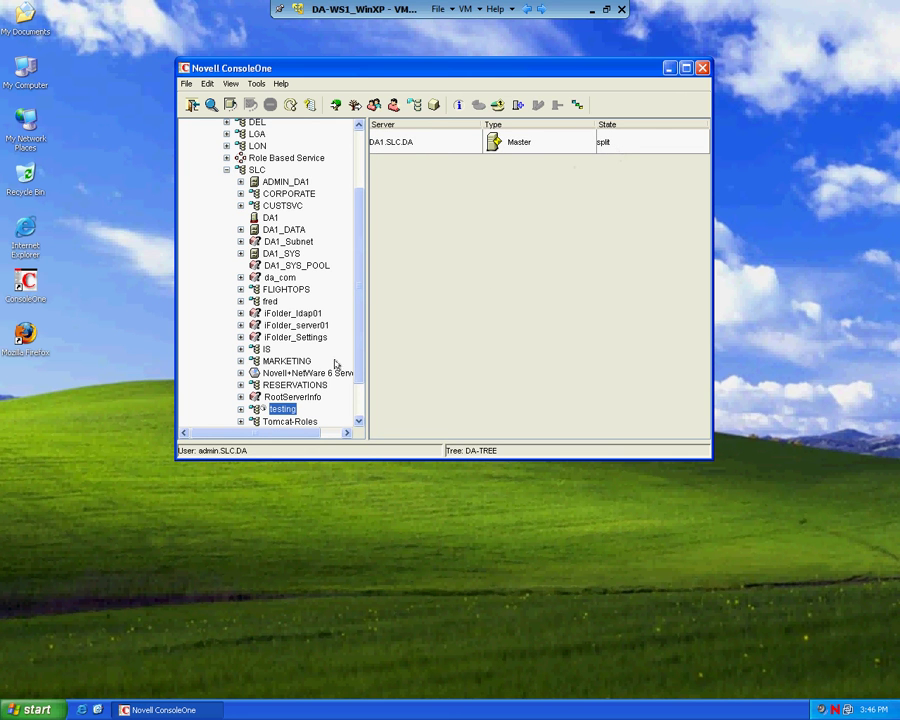
- Move the testing partition from SLC to LON.DA
{"action": "right_click", "coordinate": [287, 409]}
{"action": "mouse_move", "coordinate": [340, 415]}
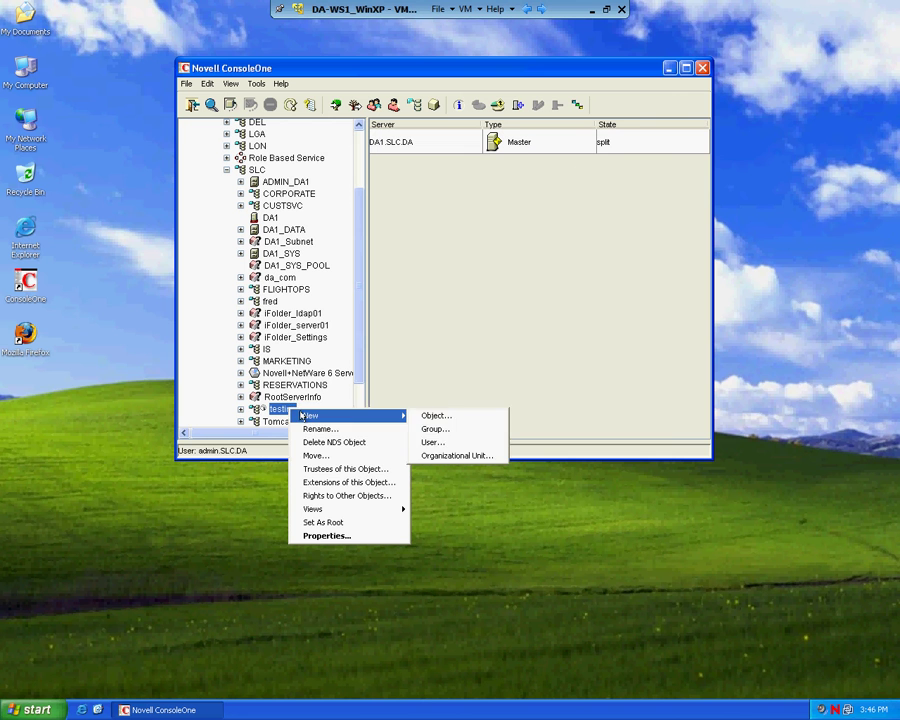
{"action": "left_click", "coordinate": [327, 457]}
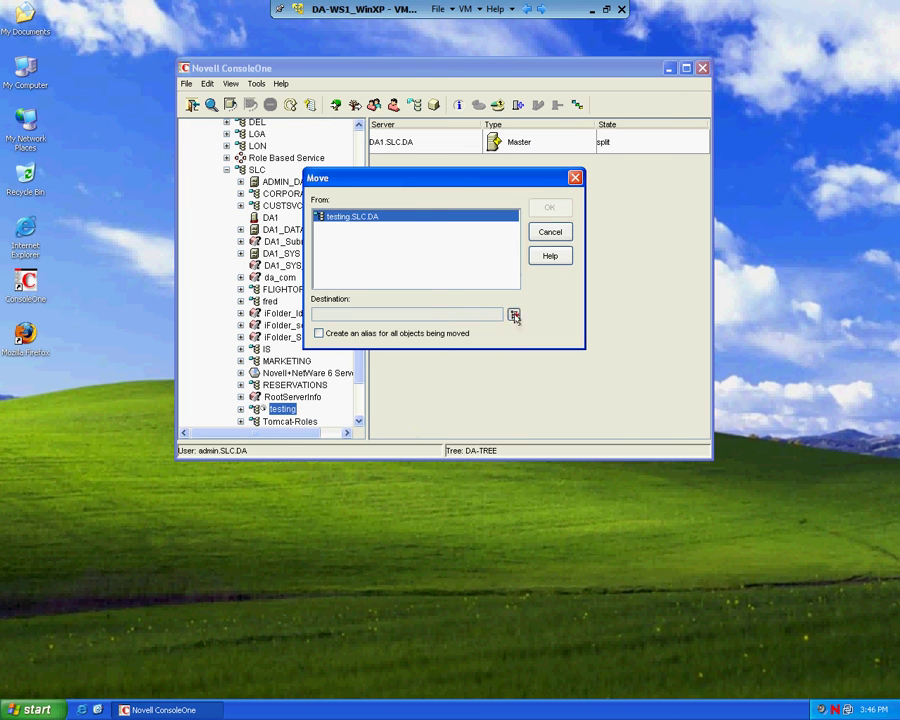
{"action": "left_click", "coordinate": [514, 316]}
{"action": "left_click", "coordinate": [530, 222]}
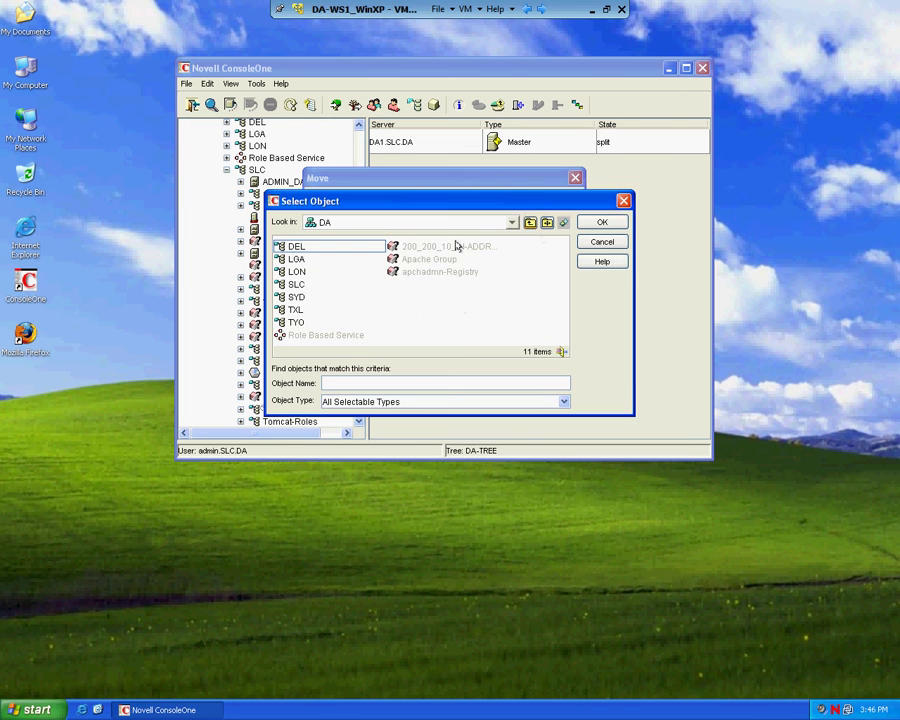
{"action": "left_click", "coordinate": [295, 273]}
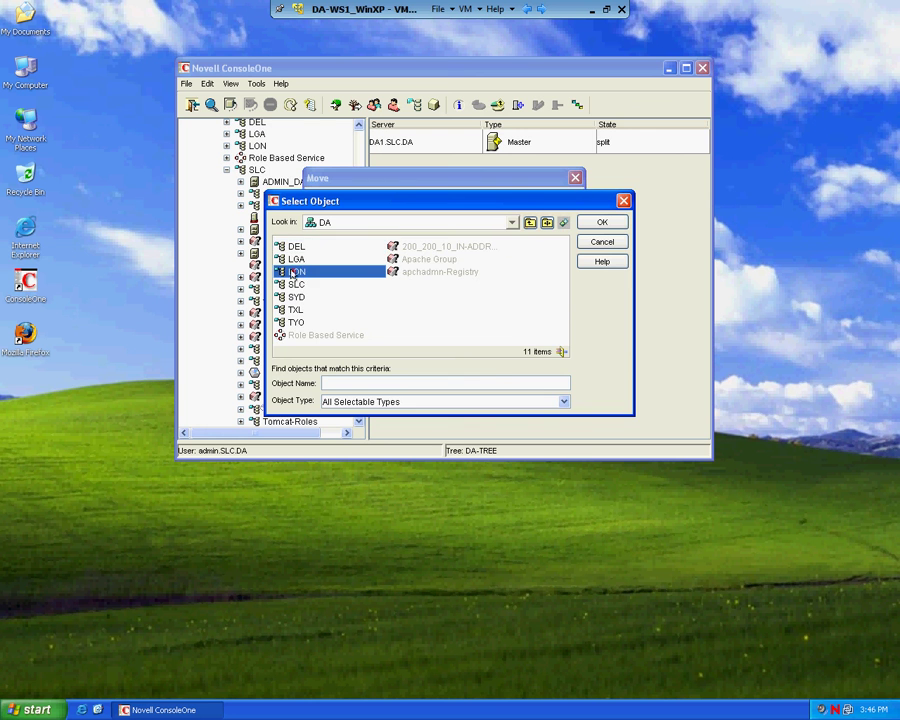
{"action": "left_click", "coordinate": [604, 223]}
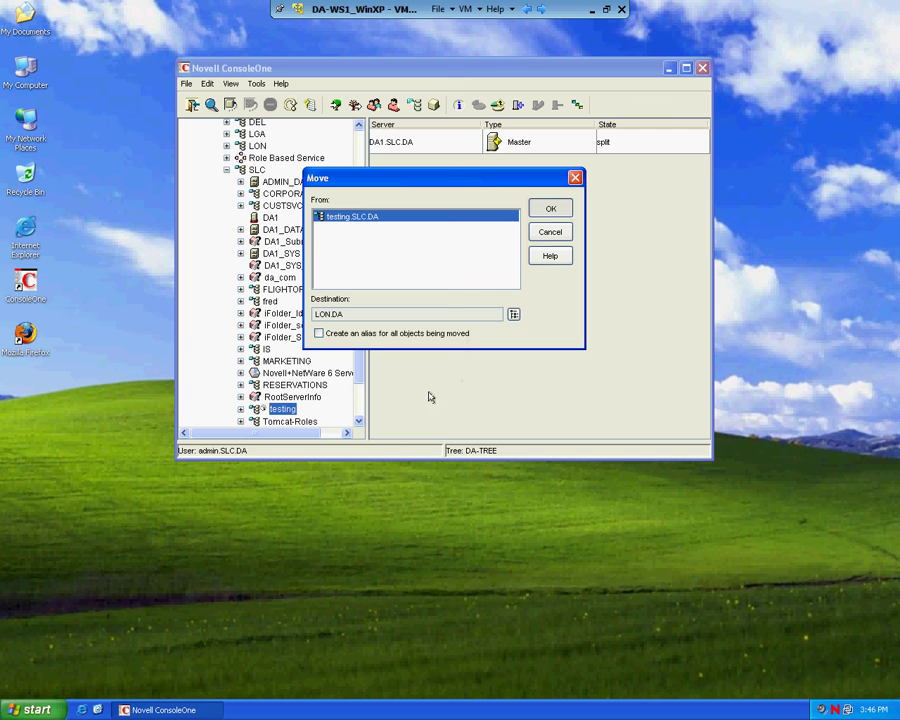
{"action": "key", "text": "Return"}
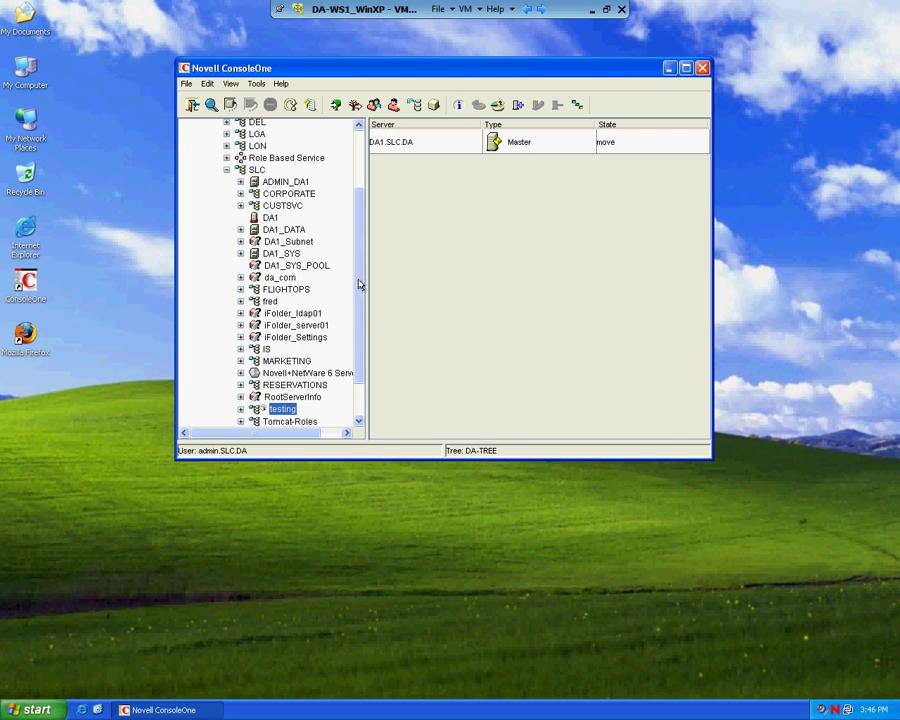
{"action": "left_click_drag", "start_coordinate": [360, 284], "coordinate": [380, 210]}
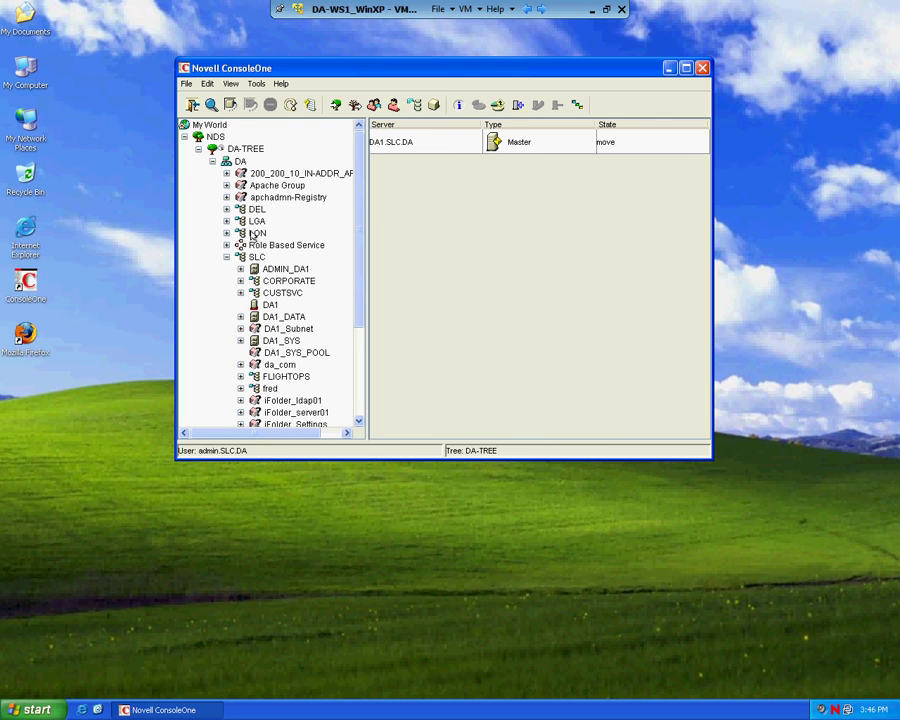
- Switch to Console View and select testing among LON's 12 items
{"action": "left_click", "coordinate": [230, 83]}
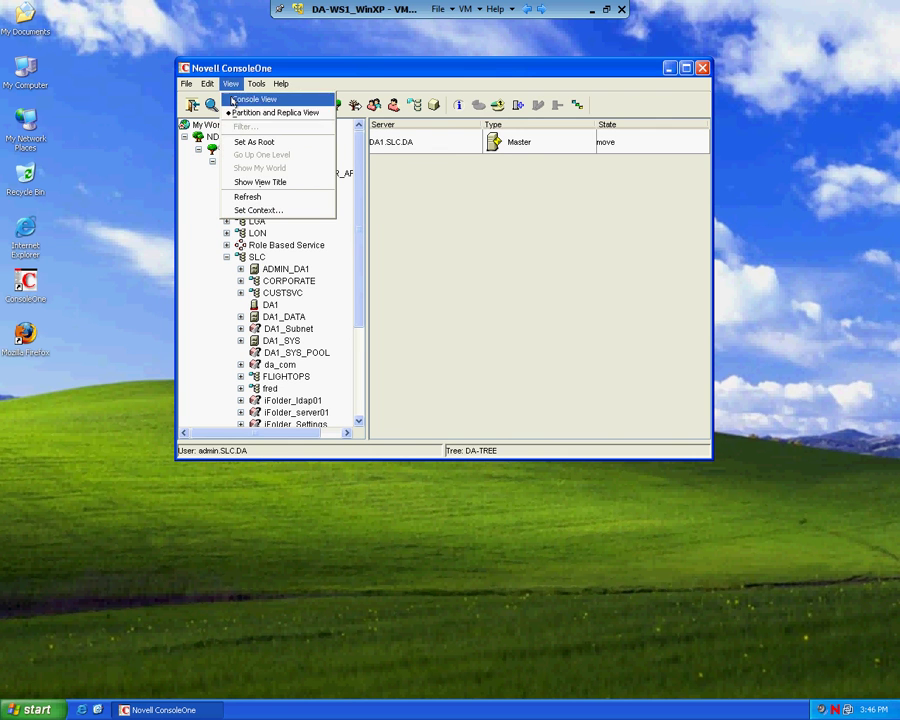
{"action": "left_click", "coordinate": [256, 97]}
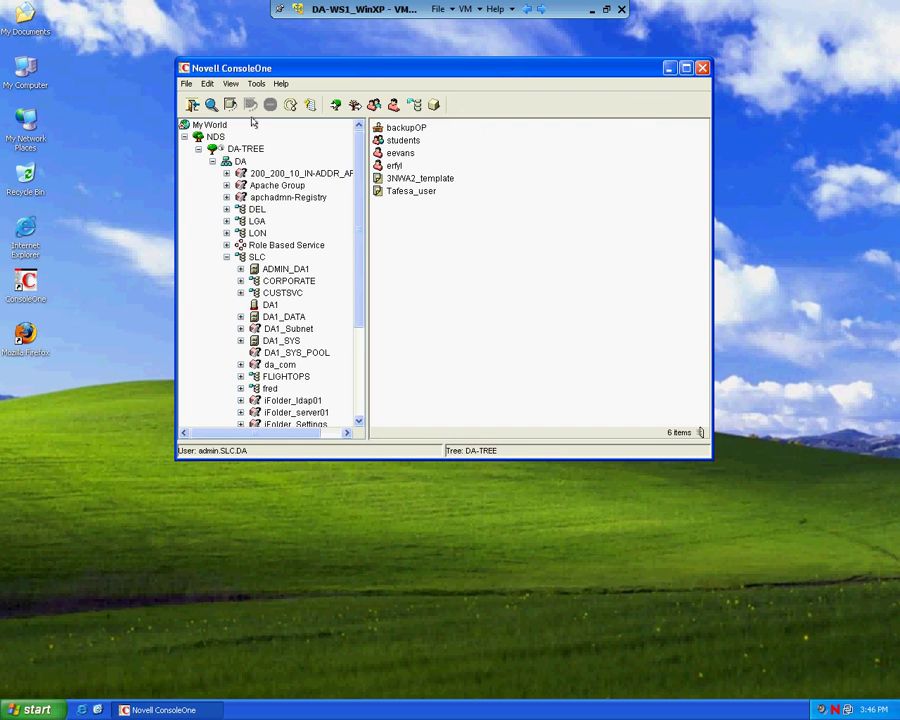
{"action": "left_click", "coordinate": [257, 232]}
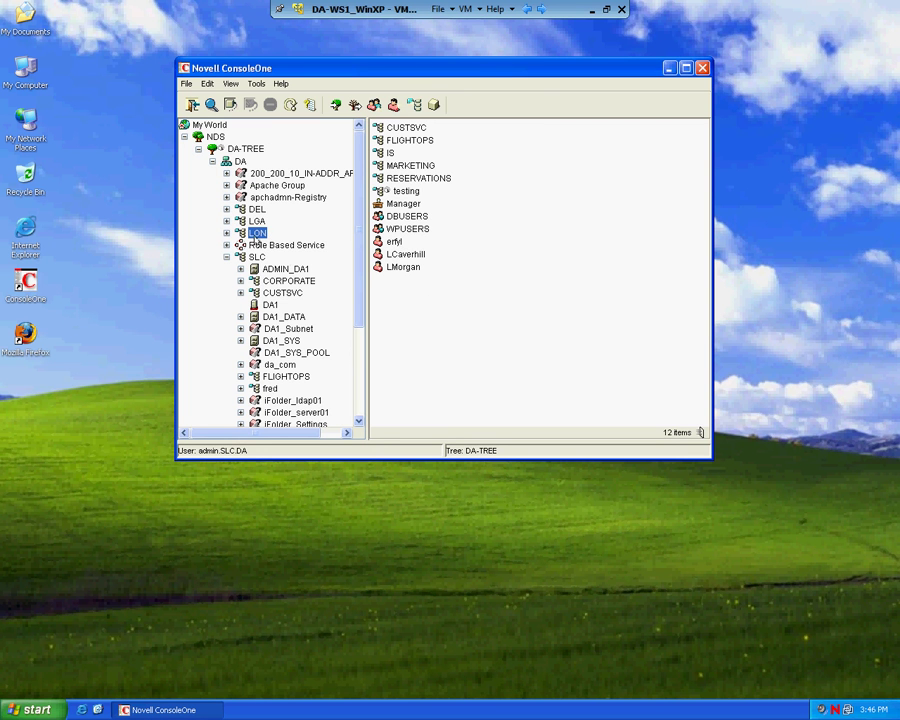
{"action": "left_click", "coordinate": [405, 191]}
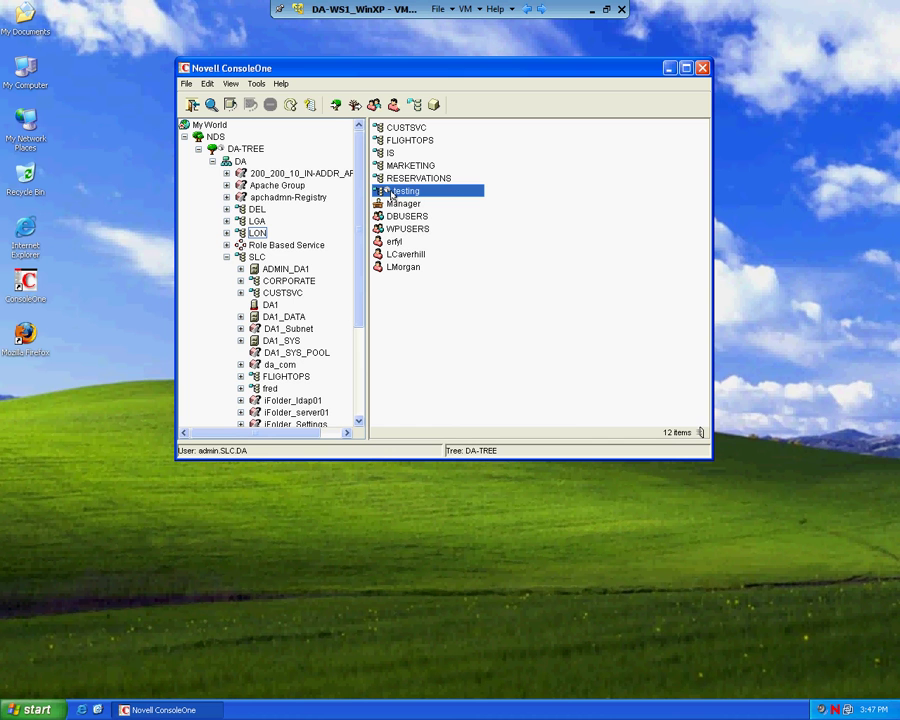
- In Partition and Replica View, merge the testing partition under LON into its parent partition
{"action": "left_click", "coordinate": [230, 85]}
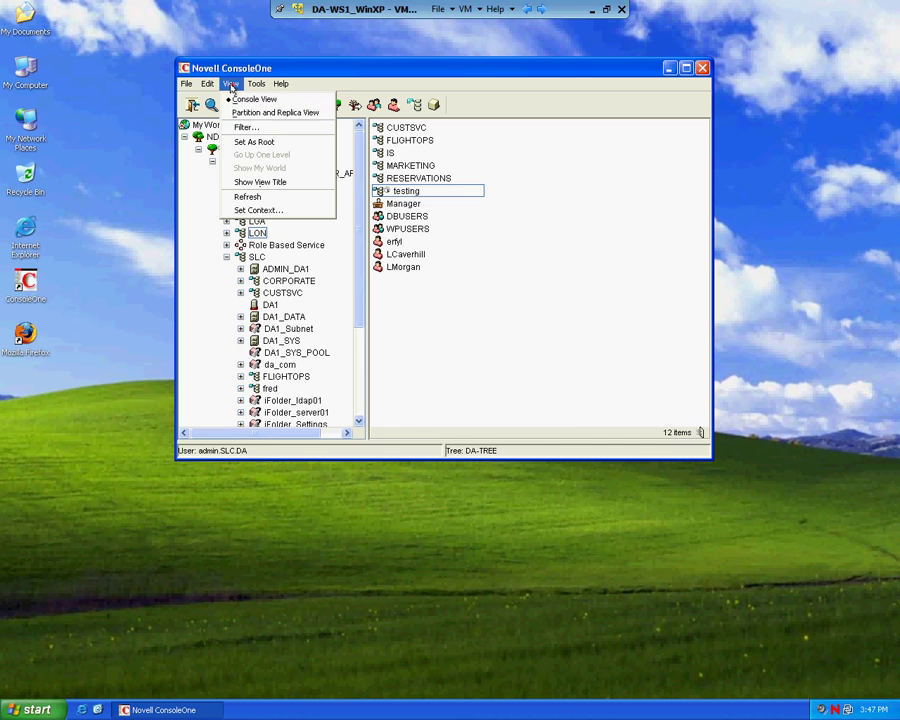
{"action": "left_click", "coordinate": [247, 113]}
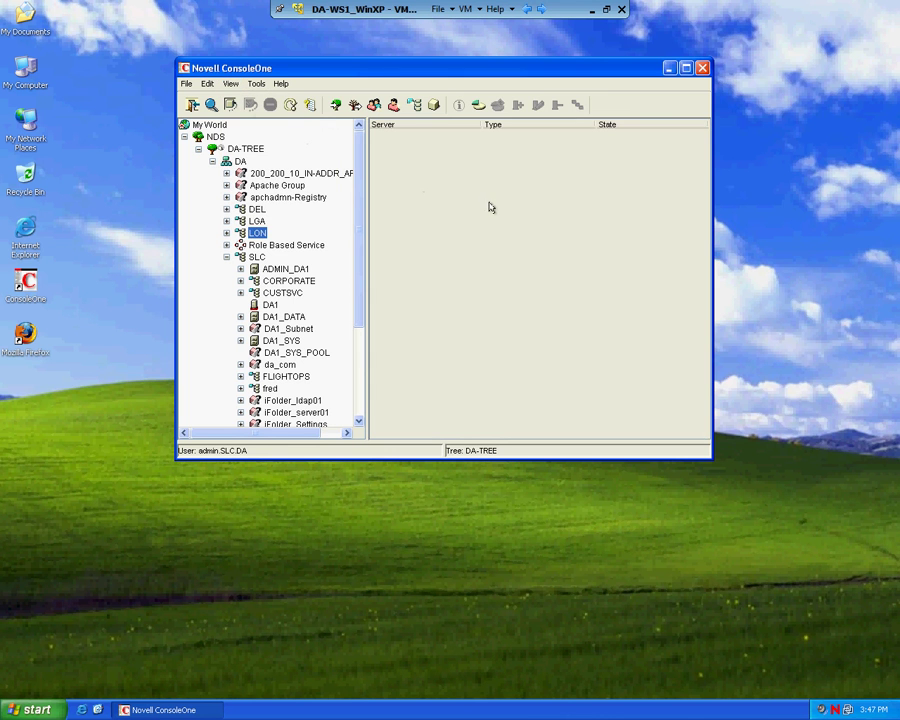
{"action": "left_click", "coordinate": [226, 233]}
{"action": "left_click", "coordinate": [282, 304]}
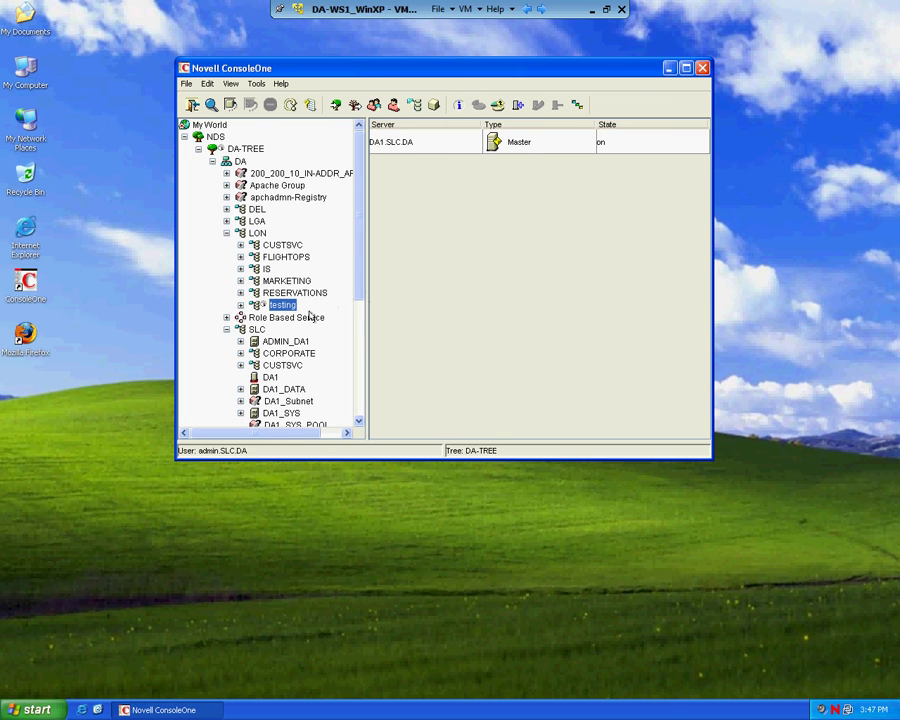
{"action": "left_click", "coordinate": [497, 106]}
{"action": "left_click", "coordinate": [394, 308]}
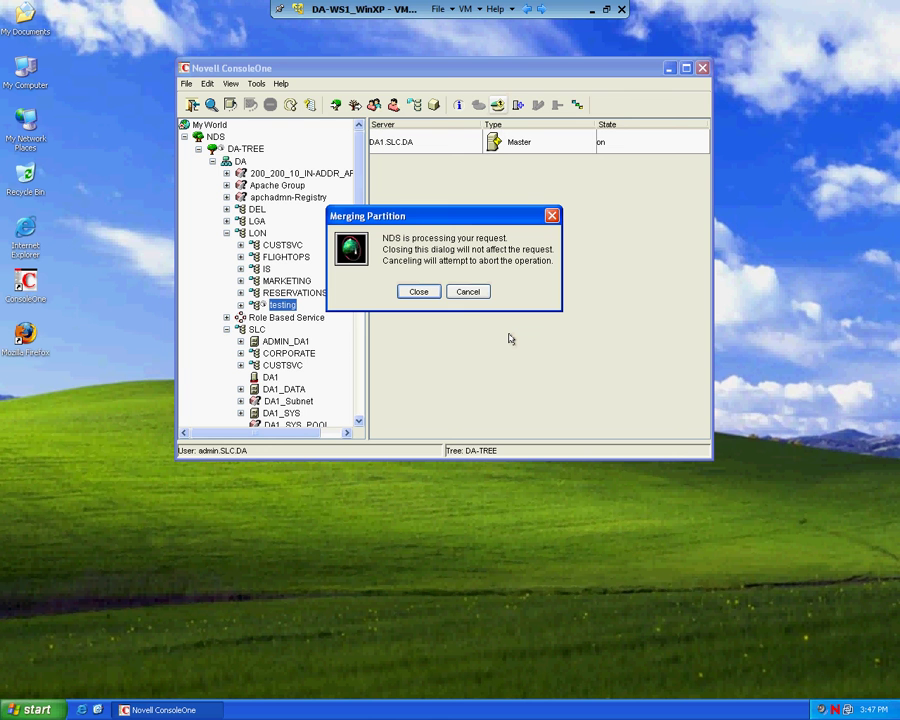
{"action": "left_click", "coordinate": [418, 291]}
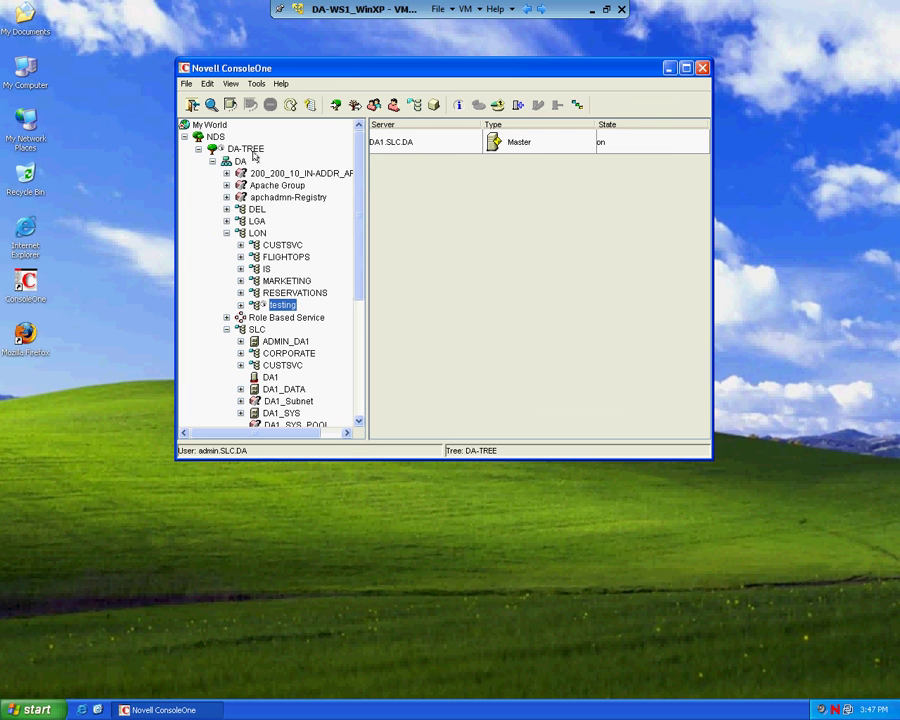
- Return to Console View and check testing among LON's 12 items after the merge
{"action": "left_click", "coordinate": [229, 85]}
{"action": "left_click", "coordinate": [240, 99]}
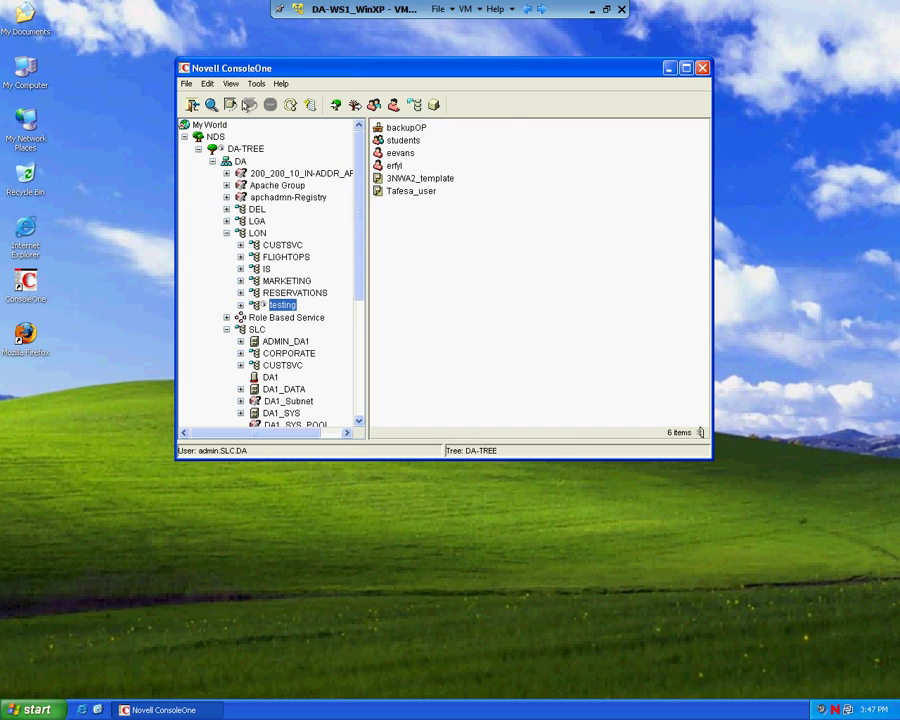
{"action": "left_click", "coordinate": [257, 232]}
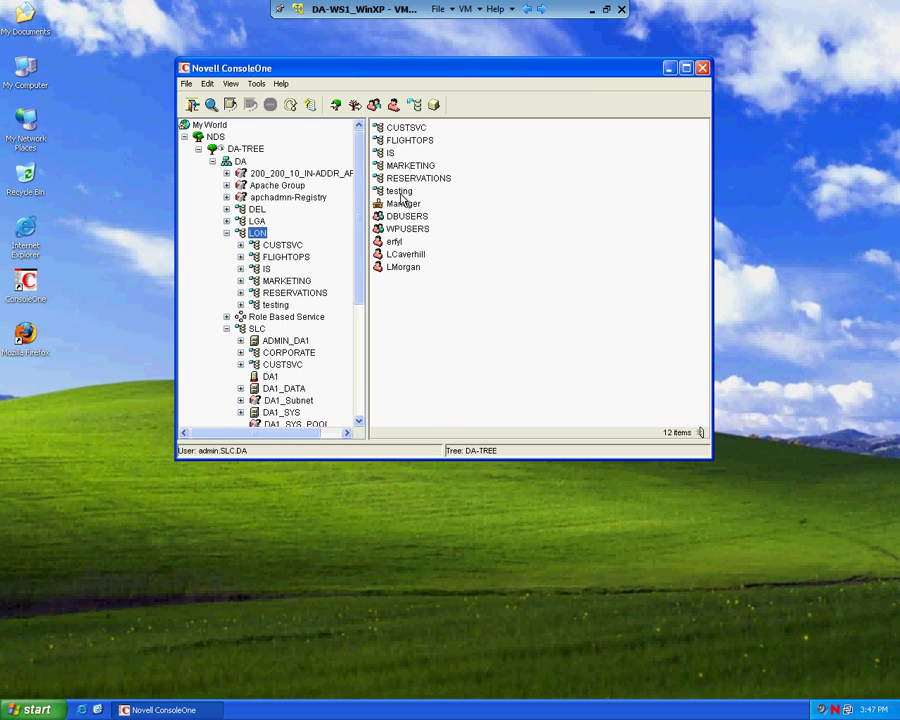
{"action": "left_click", "coordinate": [394, 192]}
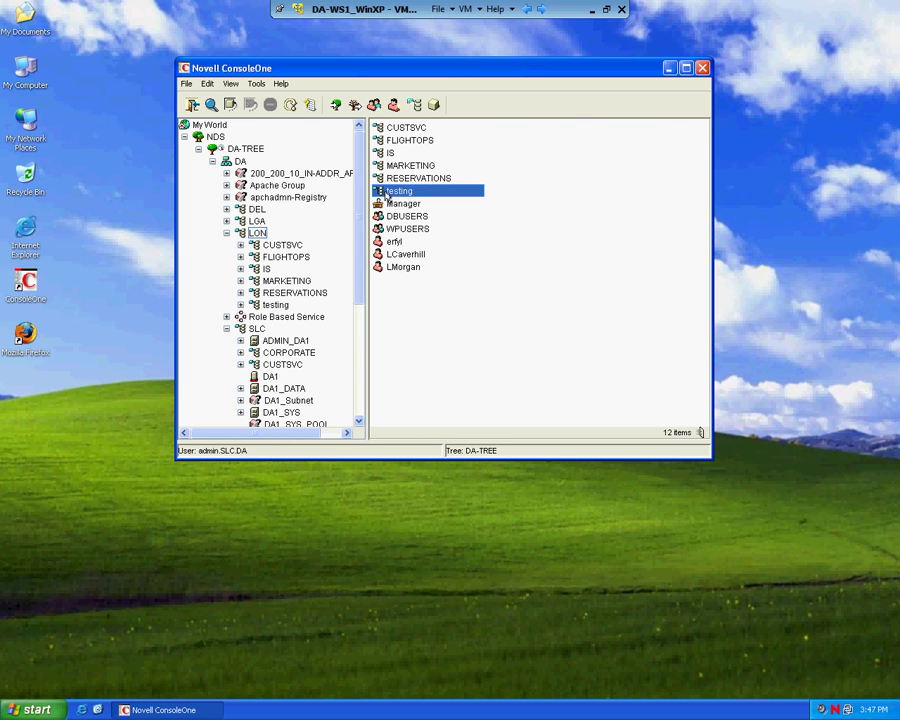